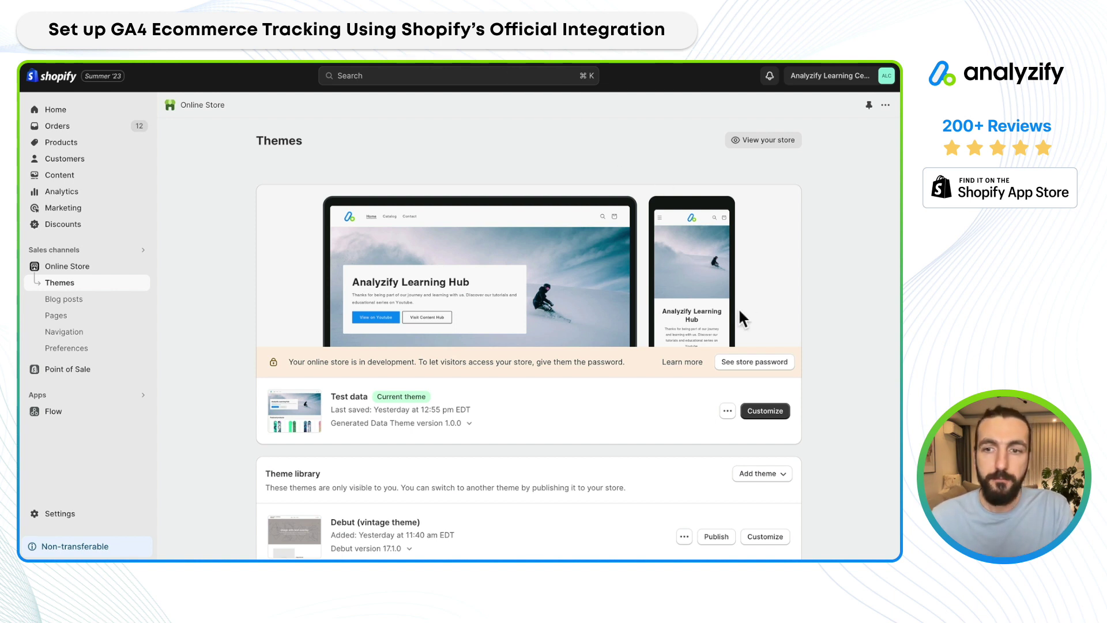
# - Open the Test data theme's code and find the gtag measurement ID on line 11 of theme.liquid
pyautogui.click(728, 411)
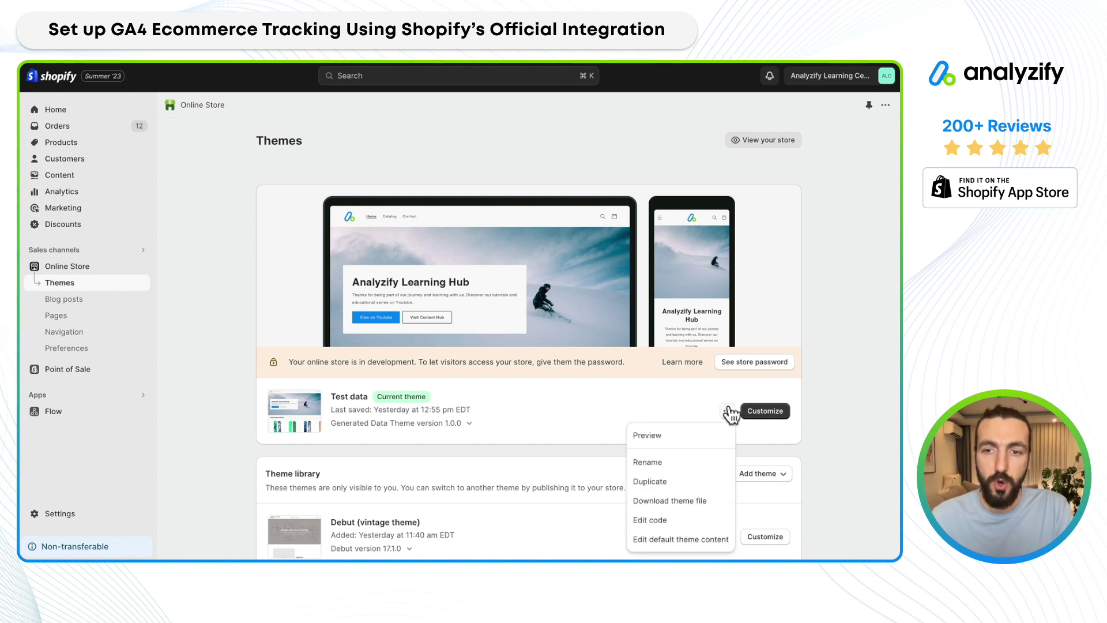
pyautogui.click(657, 520)
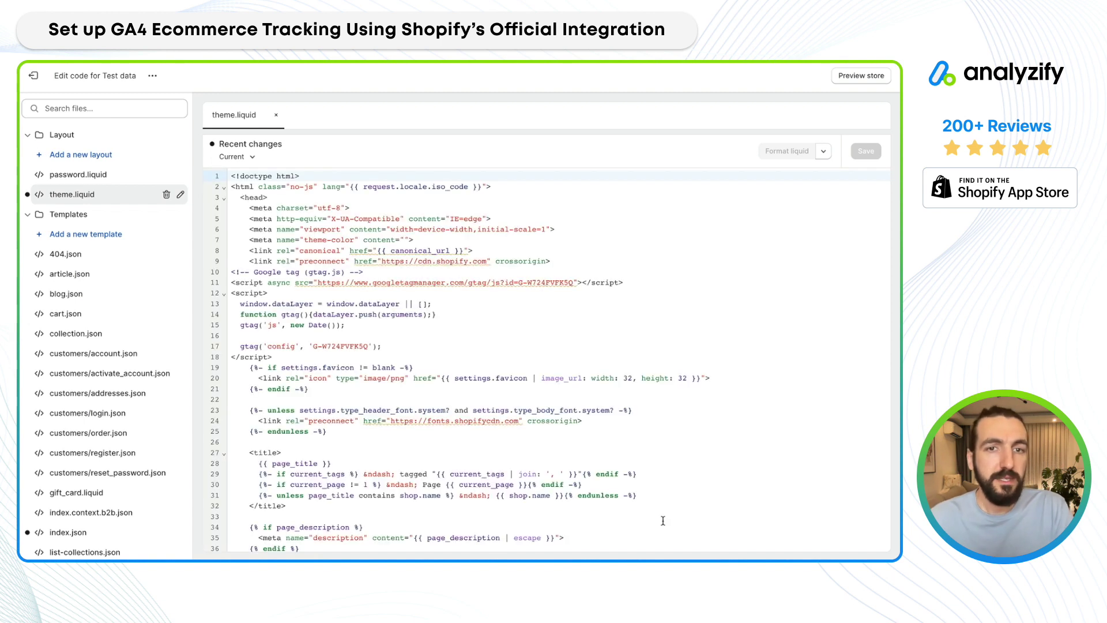
pyautogui.doubleClick(545, 283)
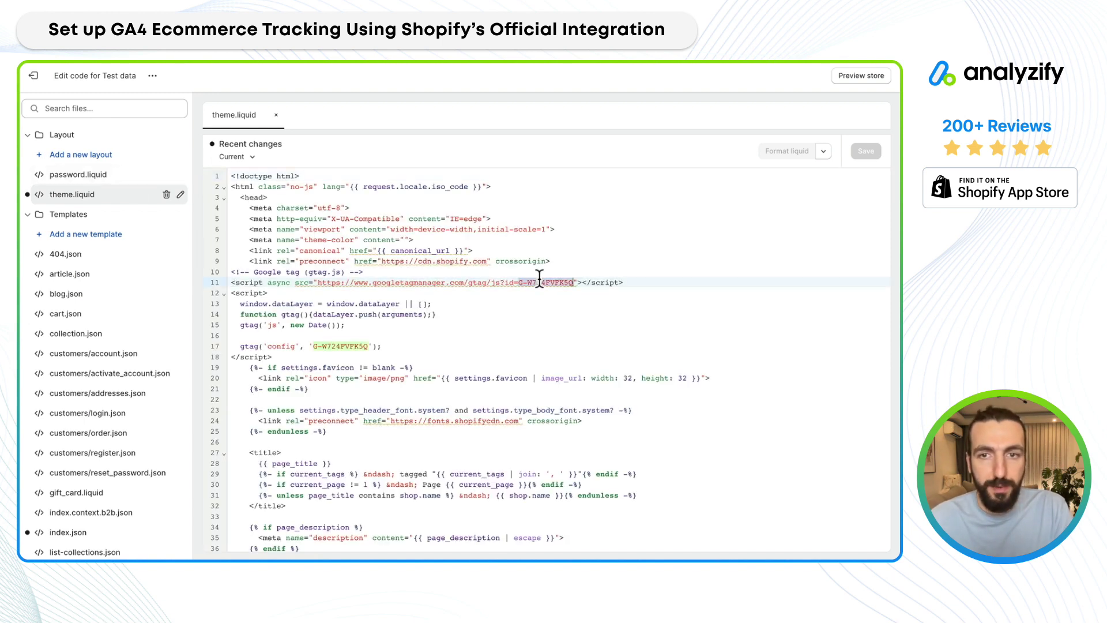
pyautogui.tripleClick(522, 282)
pyautogui.moveTo(519, 282); pyautogui.dragTo(569, 282)
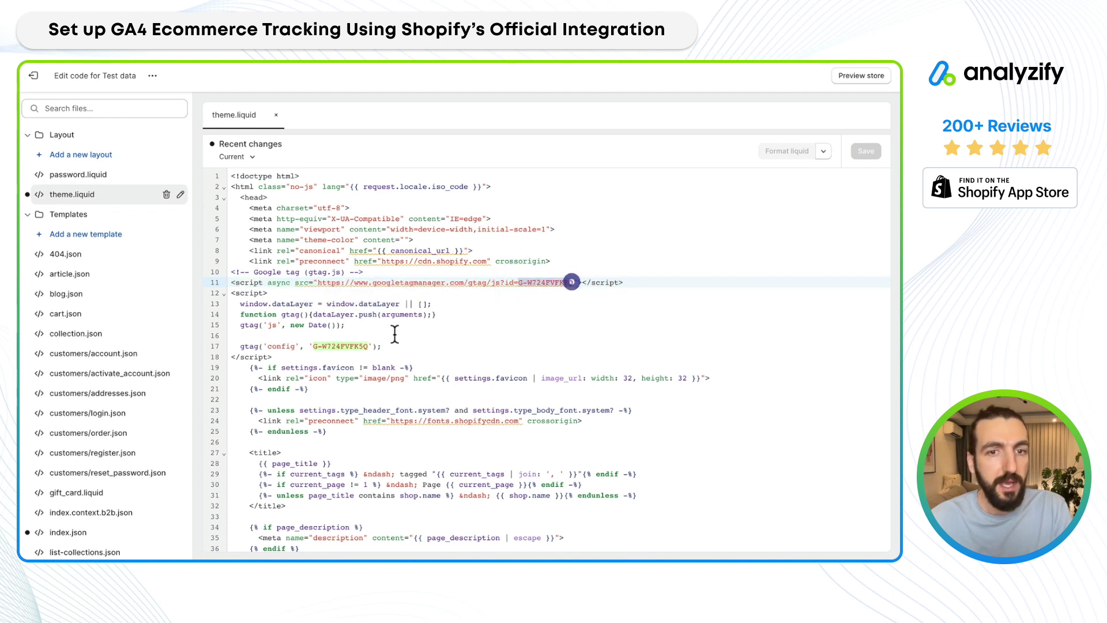
# - Delete the Google tag block on lines 10–18, save theme.liquid, and return to Themes
pyautogui.click(295, 356)
pyautogui.moveTo(291, 353); pyautogui.dragTo(198, 274)
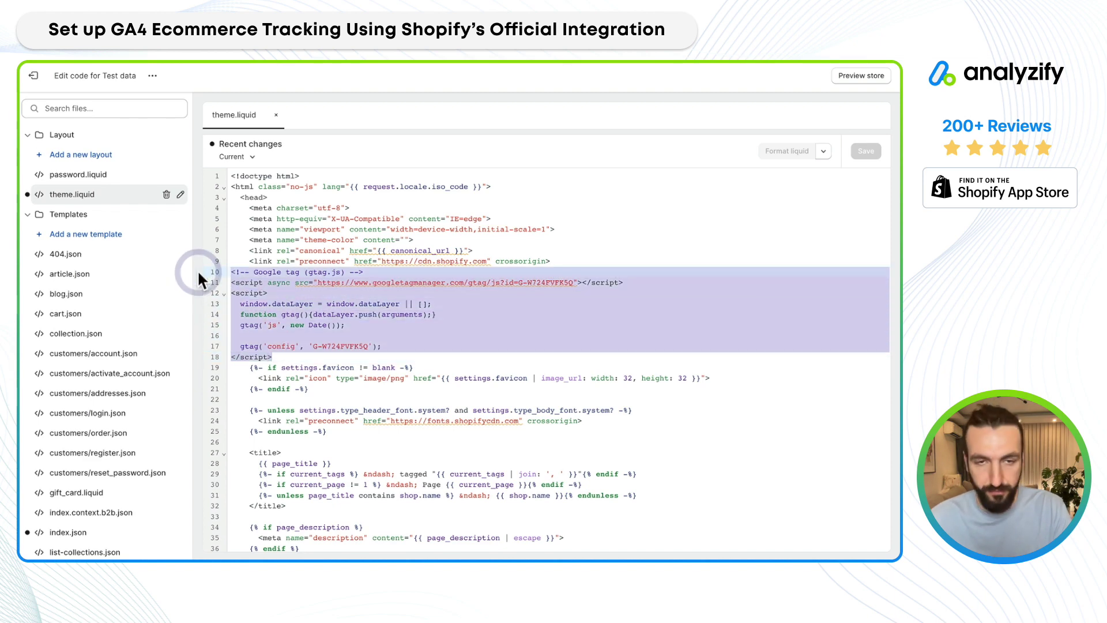
pyautogui.press('BackSpace')
pyautogui.click(867, 151)
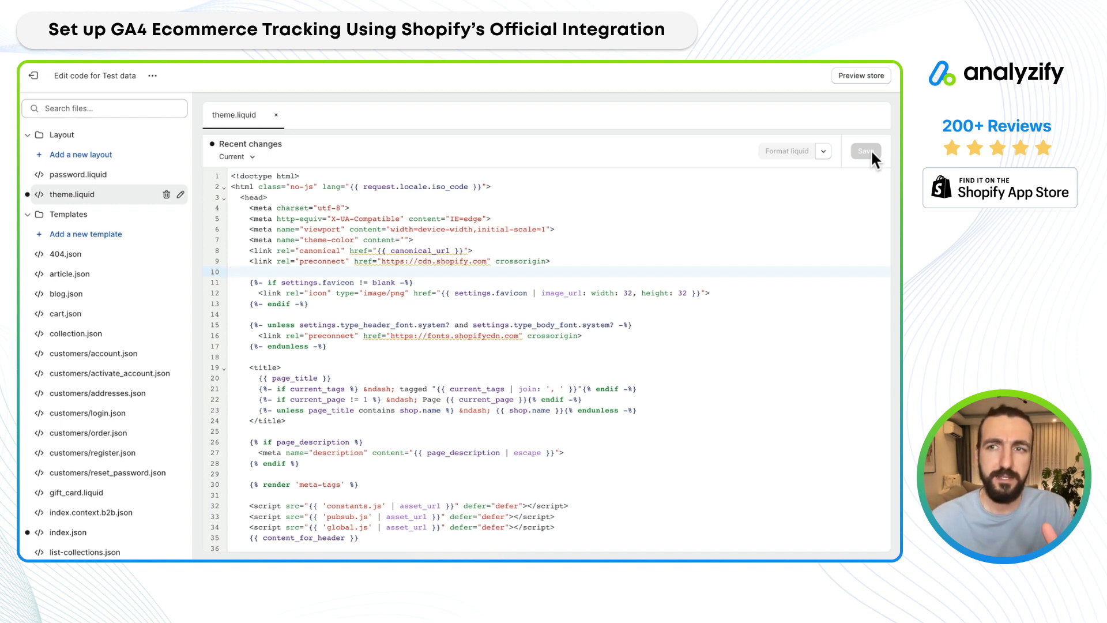
pyautogui.click(33, 75)
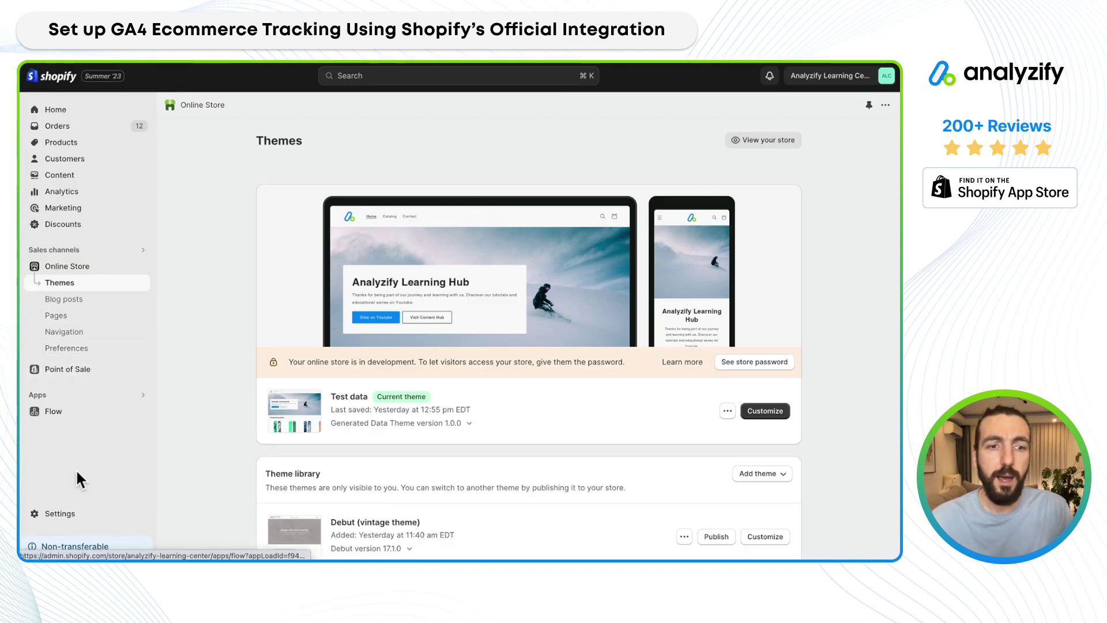
# - Find the measurement ID in the order status page's Additional scripts under Checkout settings
pyautogui.click(71, 513)
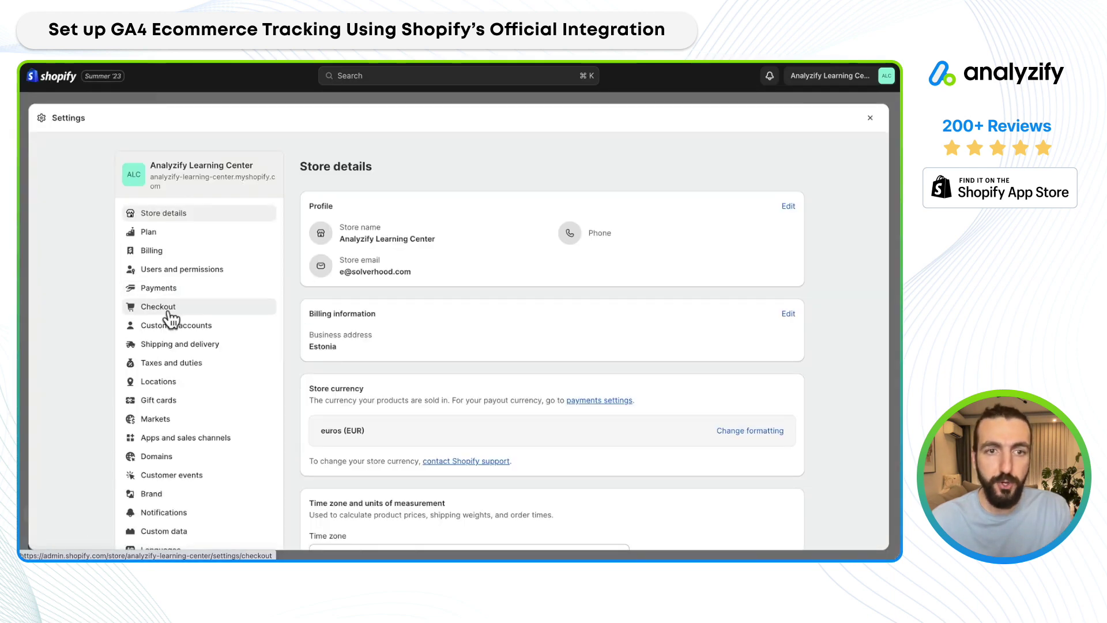
pyautogui.click(169, 312)
pyautogui.scroll(-20, 453, 346)
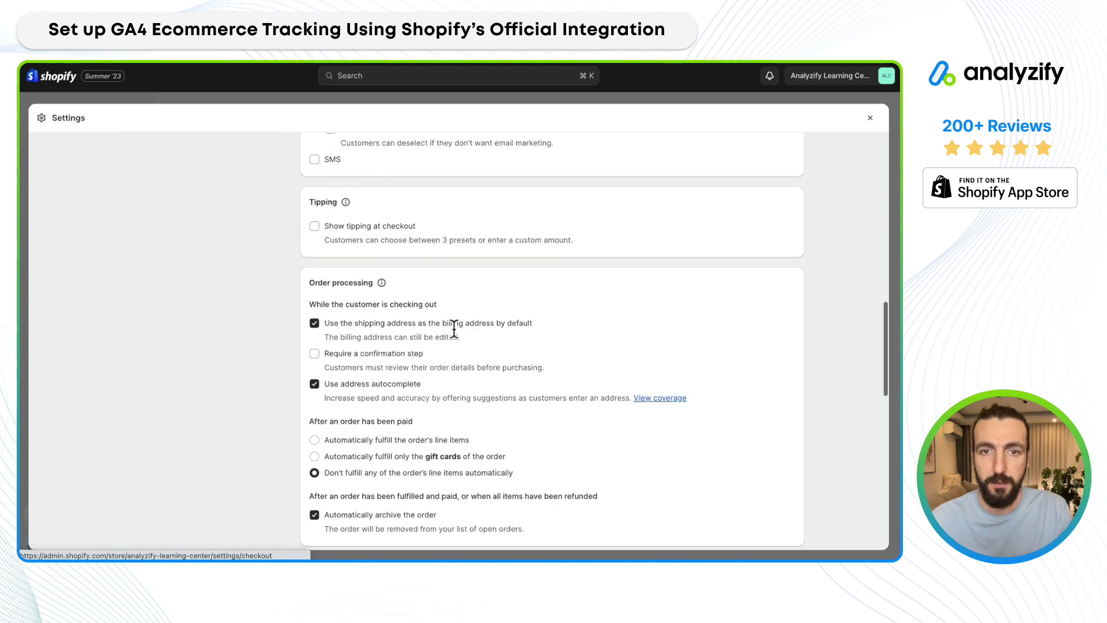
pyautogui.scroll(-7, 456, 338)
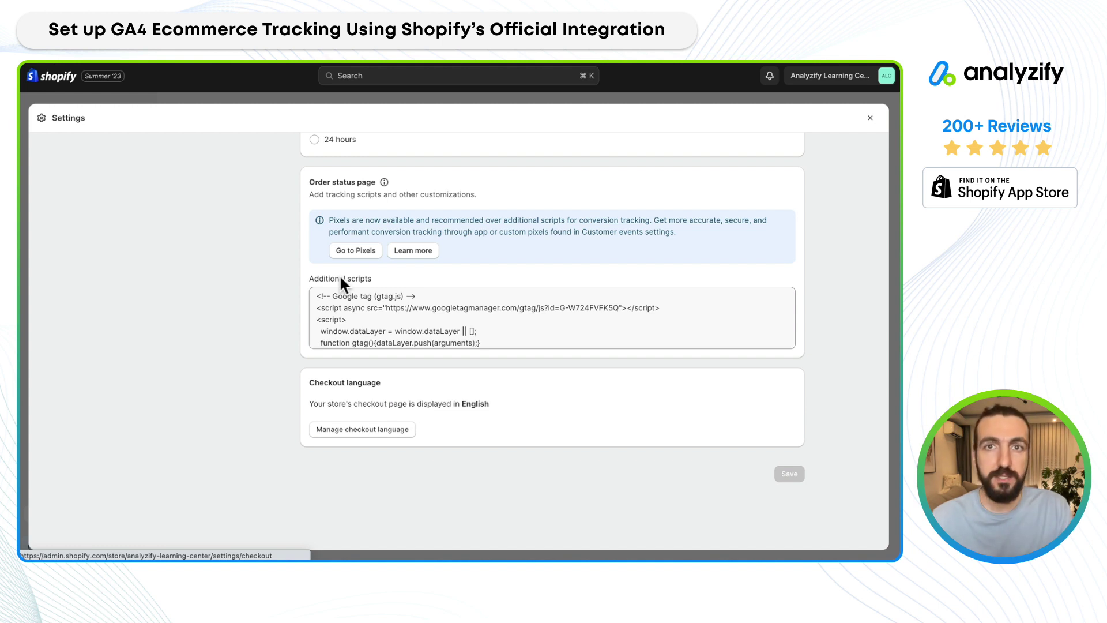
pyautogui.click(517, 318)
pyautogui.moveTo(560, 308); pyautogui.dragTo(618, 308)
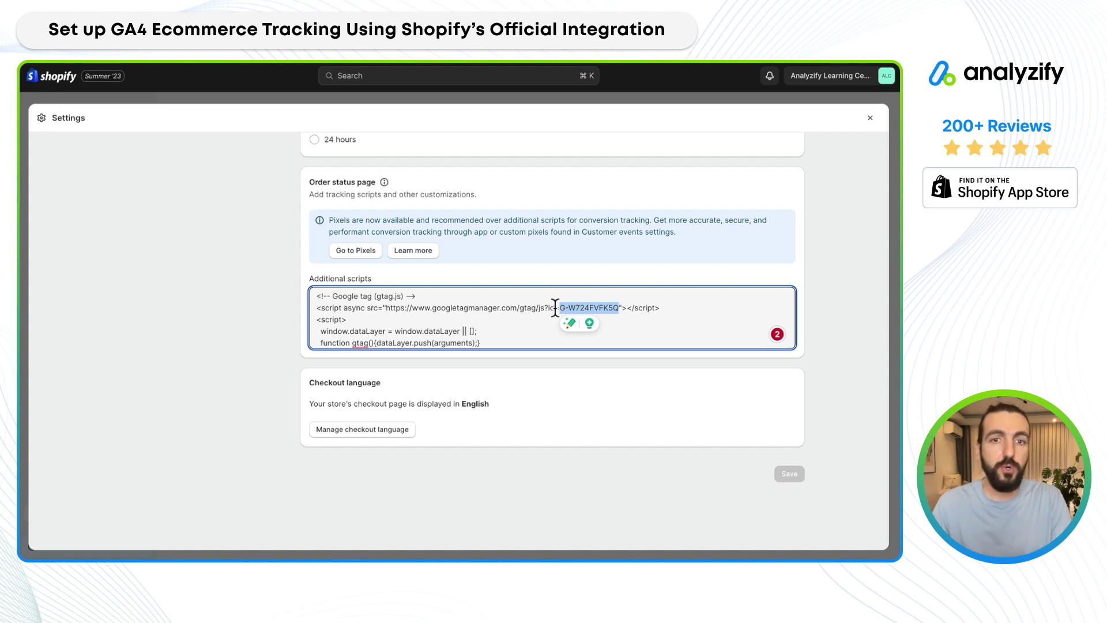
# - Delete the entire old Google tag script from Additional scripts and save
pyautogui.scroll(-2, 438, 322)
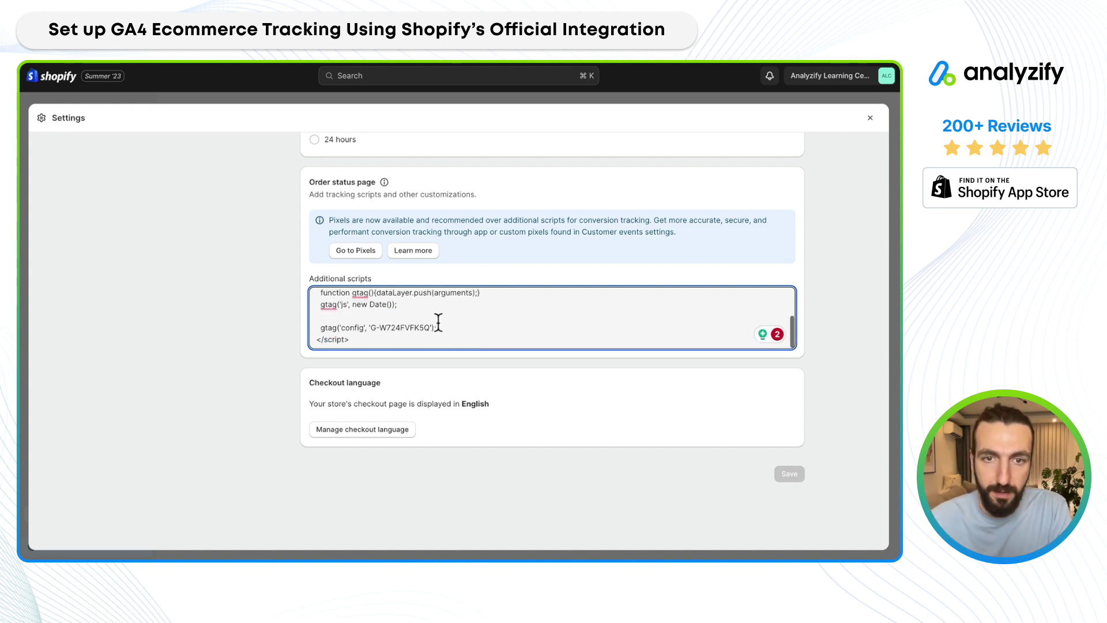
pyautogui.moveTo(366, 338); pyautogui.dragTo(314, 291)
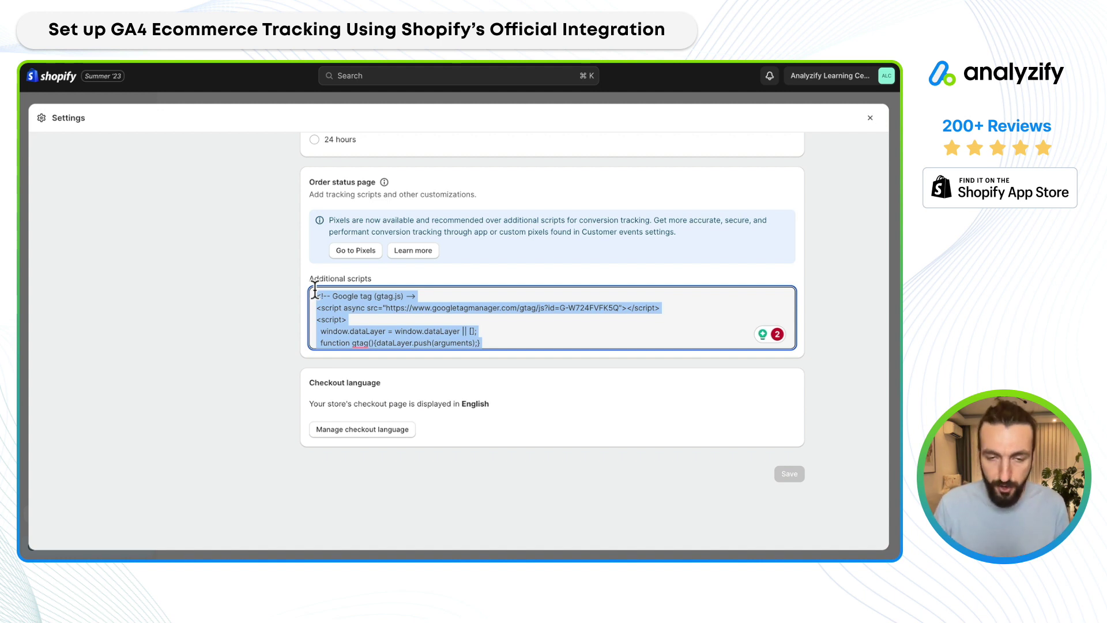
pyautogui.press('BackSpace')
pyautogui.click(862, 120)
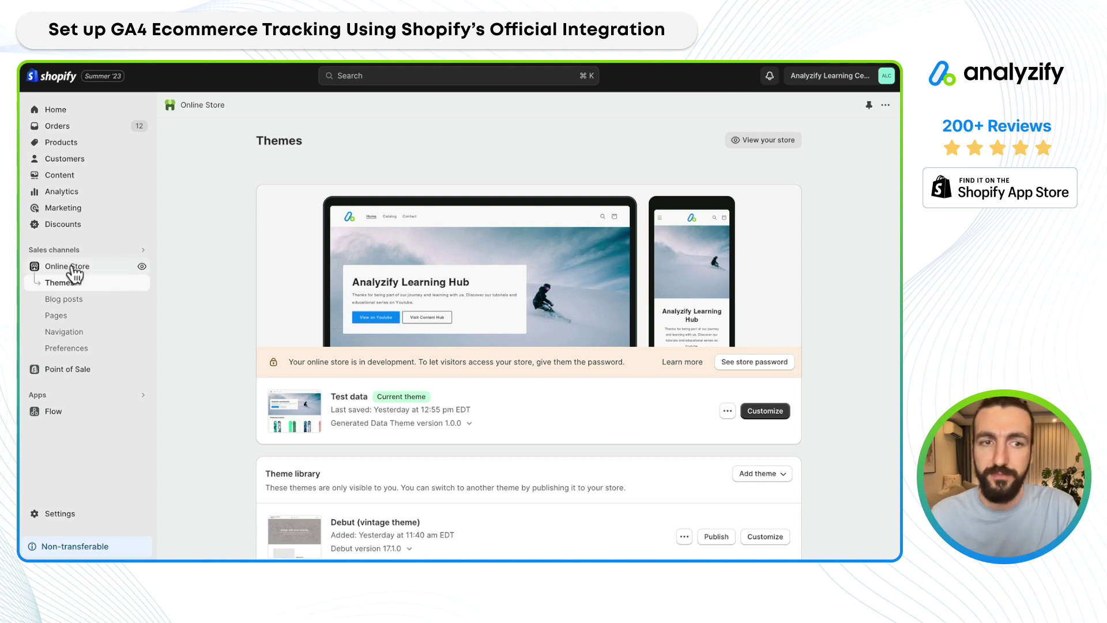
# - Open Online Store Preferences and check that the Google Analytics account code field is empty
pyautogui.click(80, 353)
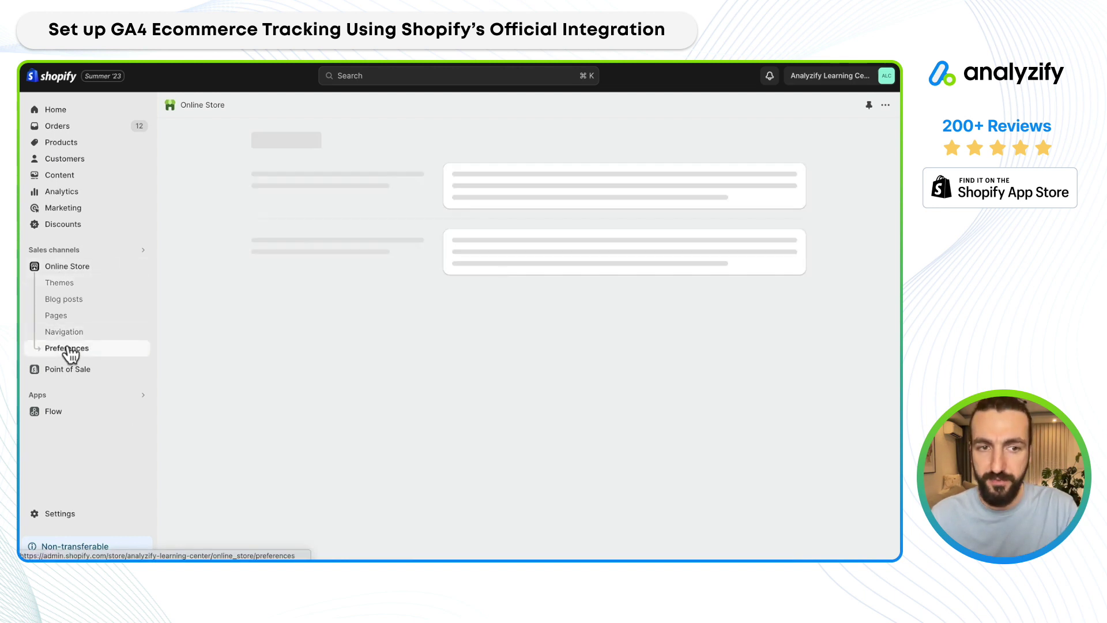
pyautogui.scroll(-10, 327, 292)
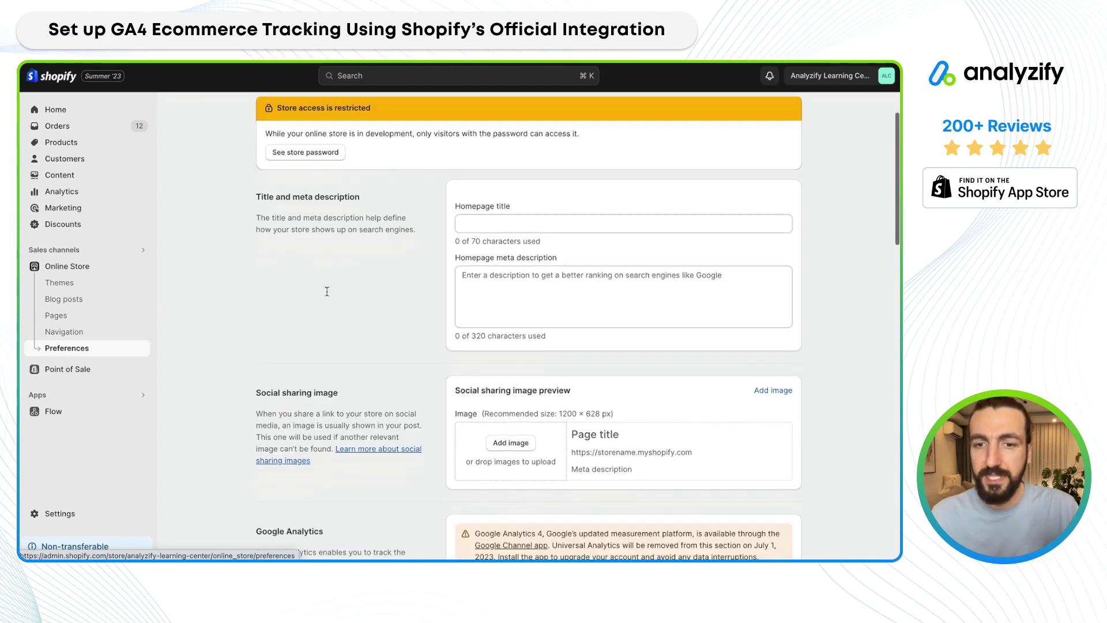
pyautogui.scroll(3, 327, 291)
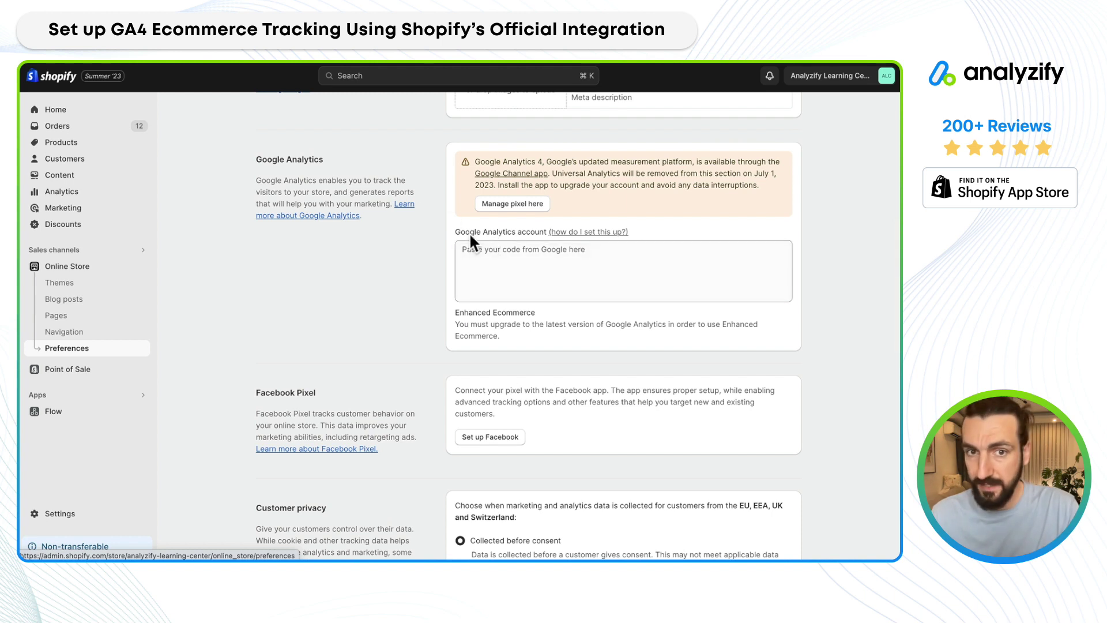
pyautogui.moveTo(454, 228); pyautogui.dragTo(642, 309)
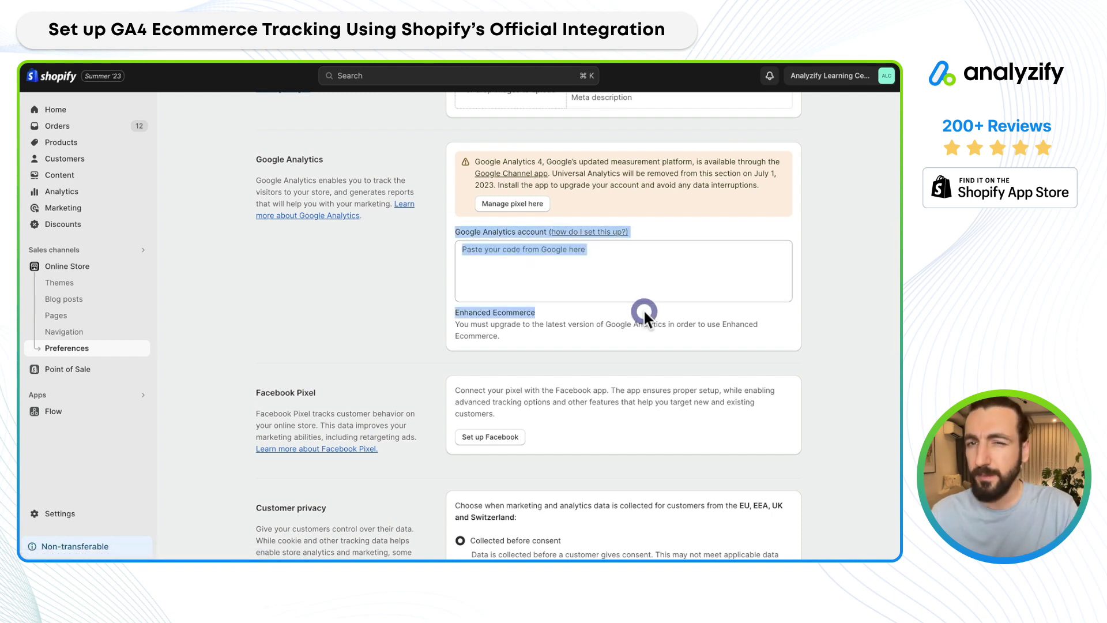
pyautogui.click(642, 309)
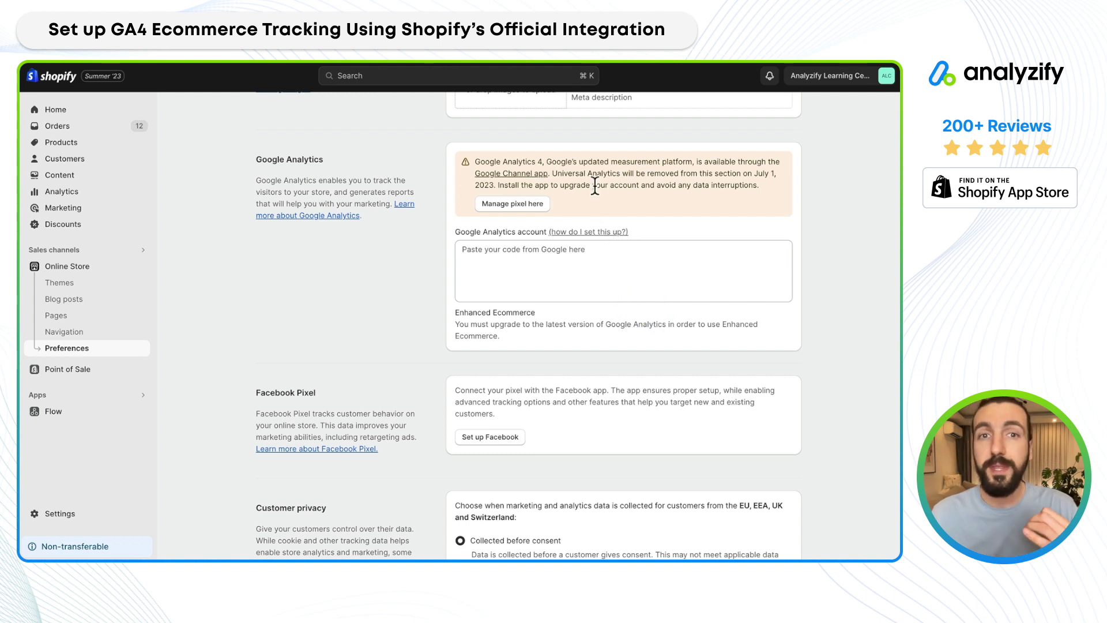
# - Open the Google & YouTube channel page and paste its name into a new tab's search bar
pyautogui.click(511, 206)
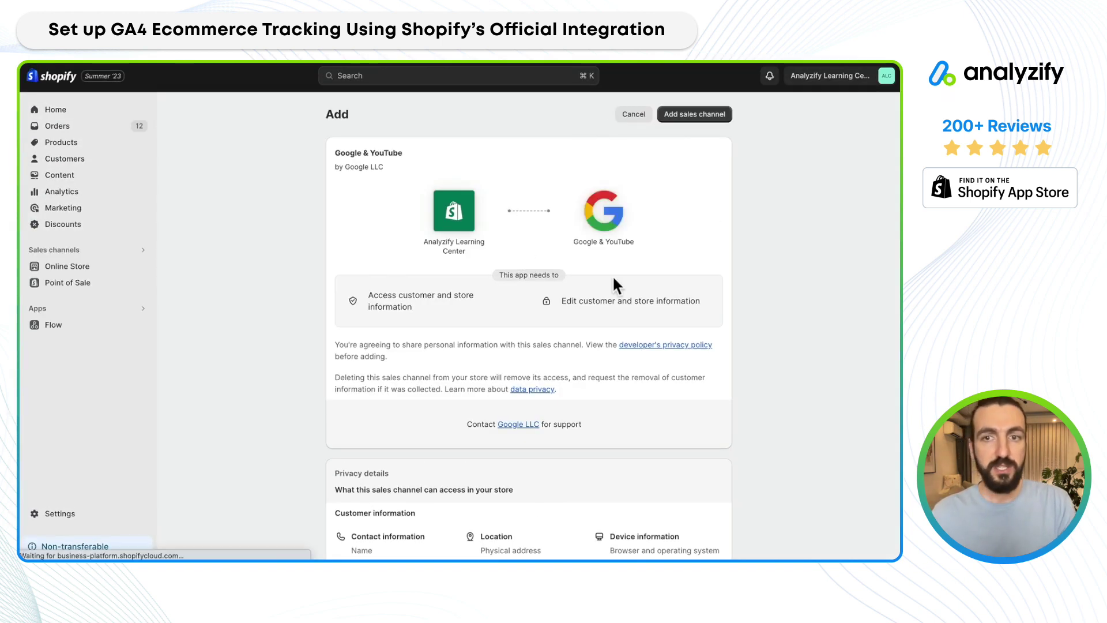
pyautogui.tripleClick(595, 242)
pyautogui.press('super+c')
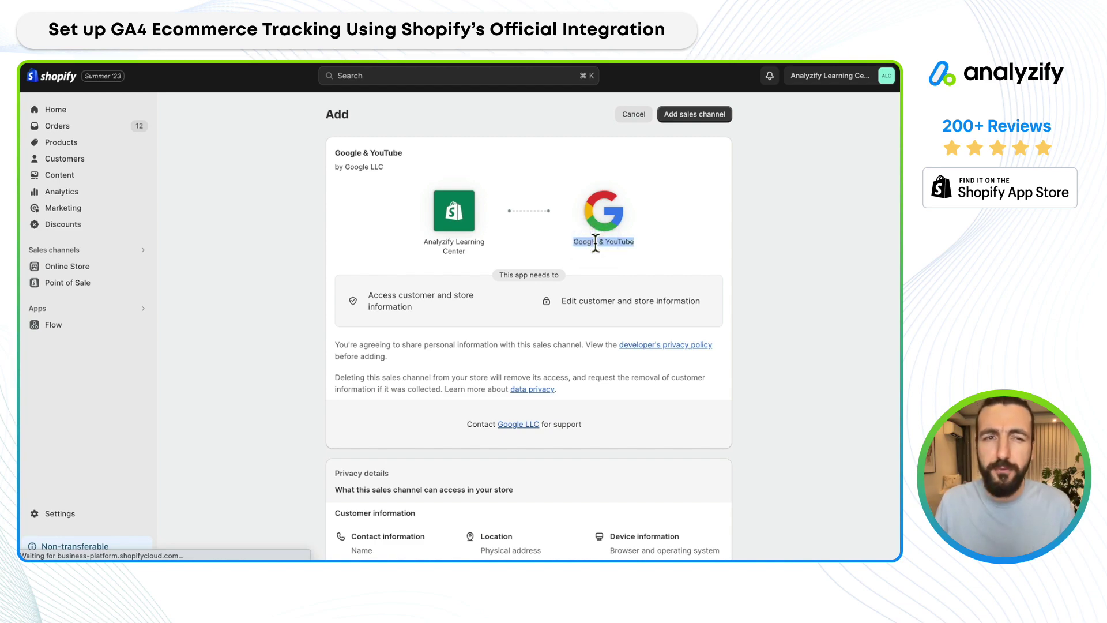
pyautogui.press('super+t')
pyautogui.press('super+v')
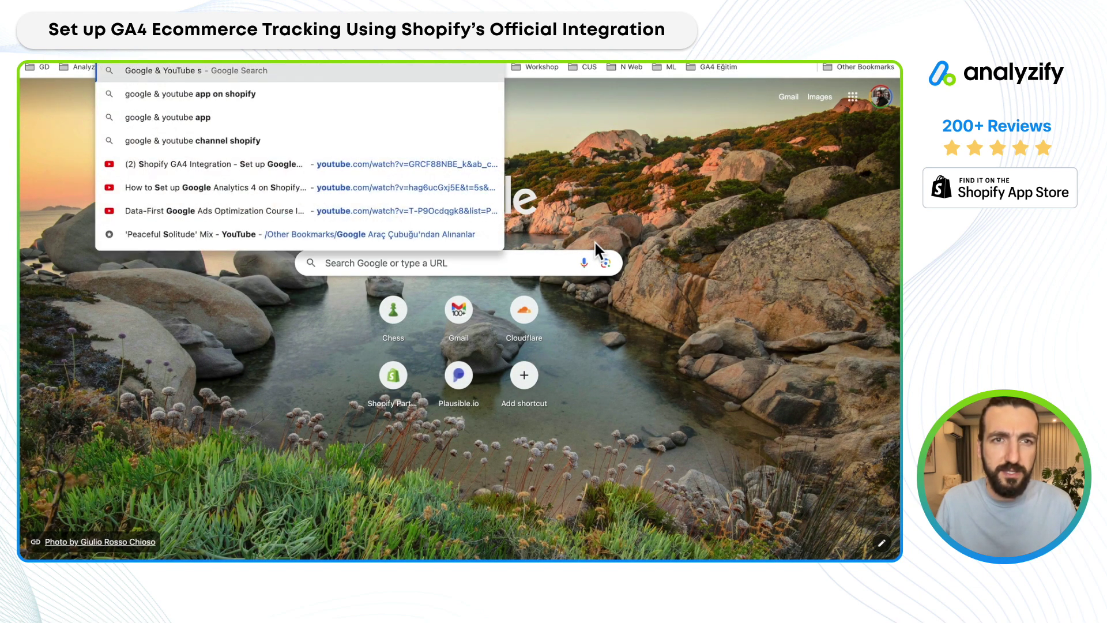
# - Search 'Google & YouTube shopify app', open its App Store listing, and choose Add app
pyautogui.write('shopify pp')
pyautogui.press('BackSpace')
pyautogui.press('BackSpace')
pyautogui.write('app')
pyautogui.press('Return')
pyautogui.scroll(-2, 437, 265)
pyautogui.scroll(-5, 435, 265)
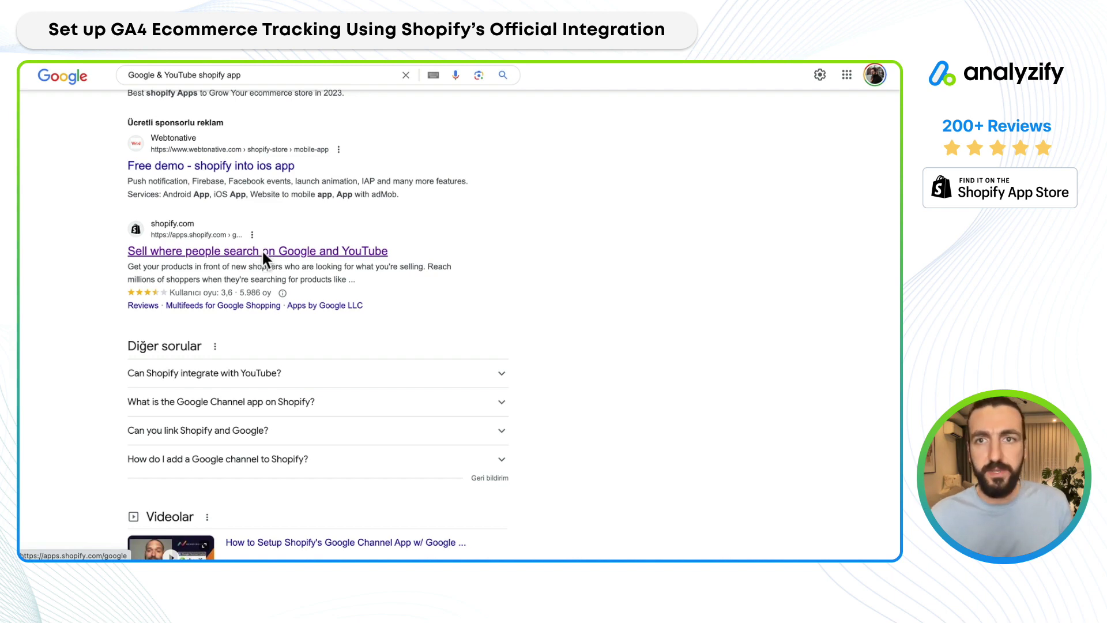
pyautogui.click(264, 251)
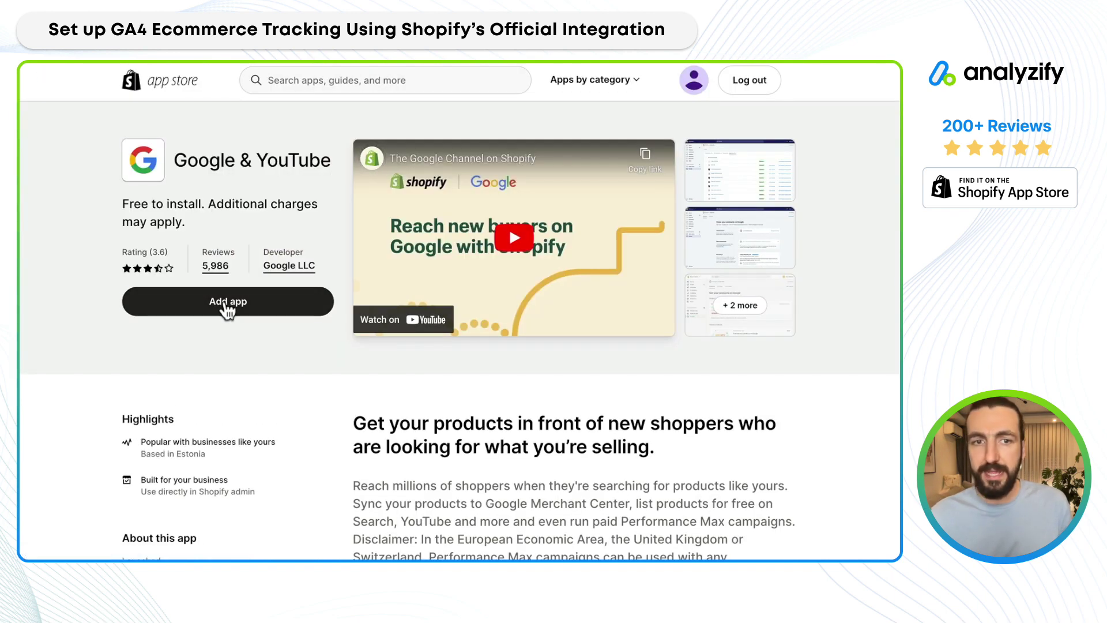
pyautogui.click(228, 306)
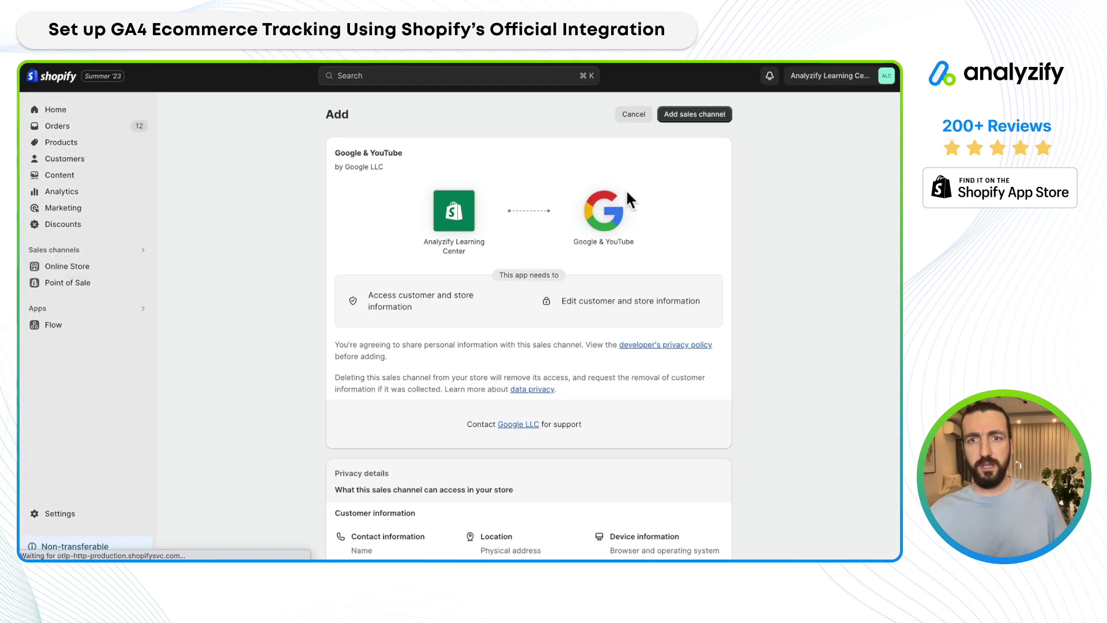
# - Confirm adding Google & YouTube as a sales channel from its install page
pyautogui.click(709, 115)
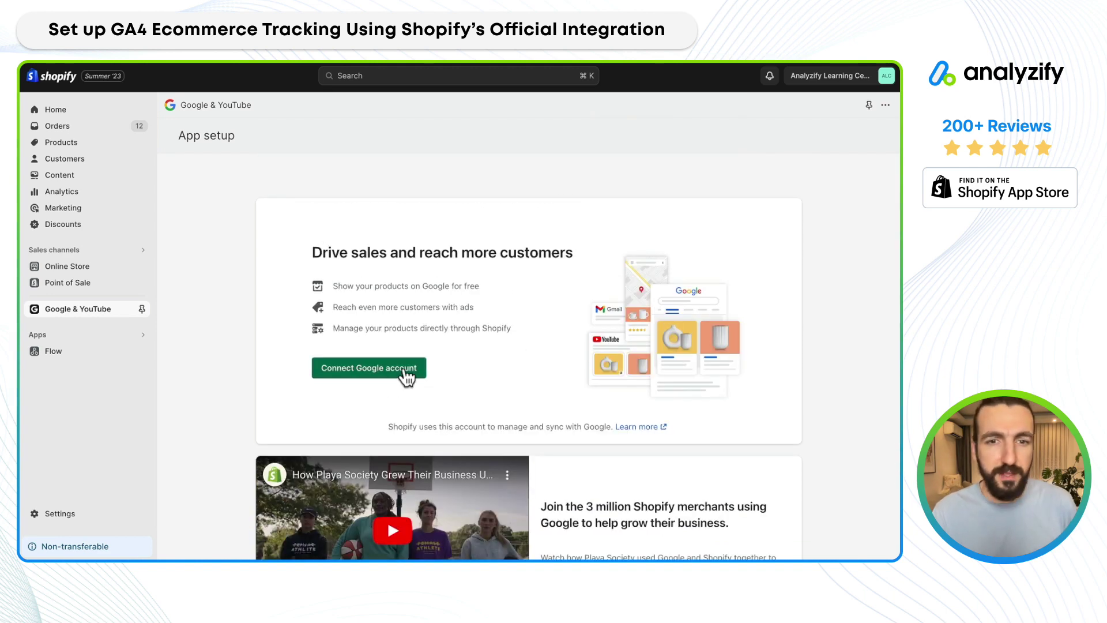
# - Link a Google account to the Google & YouTube app and allow the requested access
pyautogui.click(355, 368)
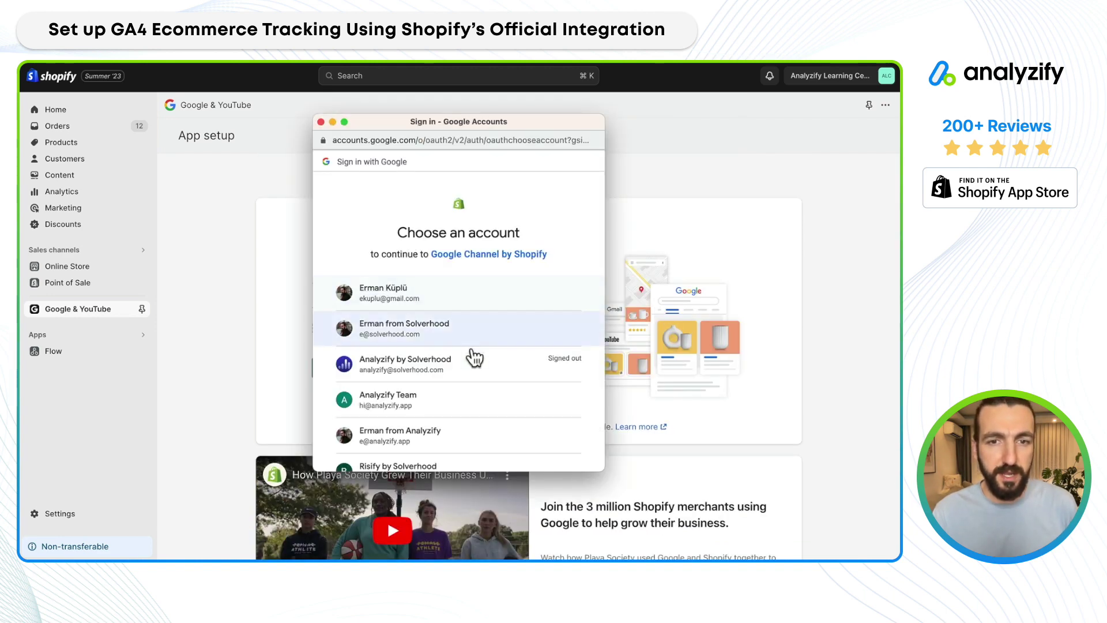
pyautogui.click(477, 353)
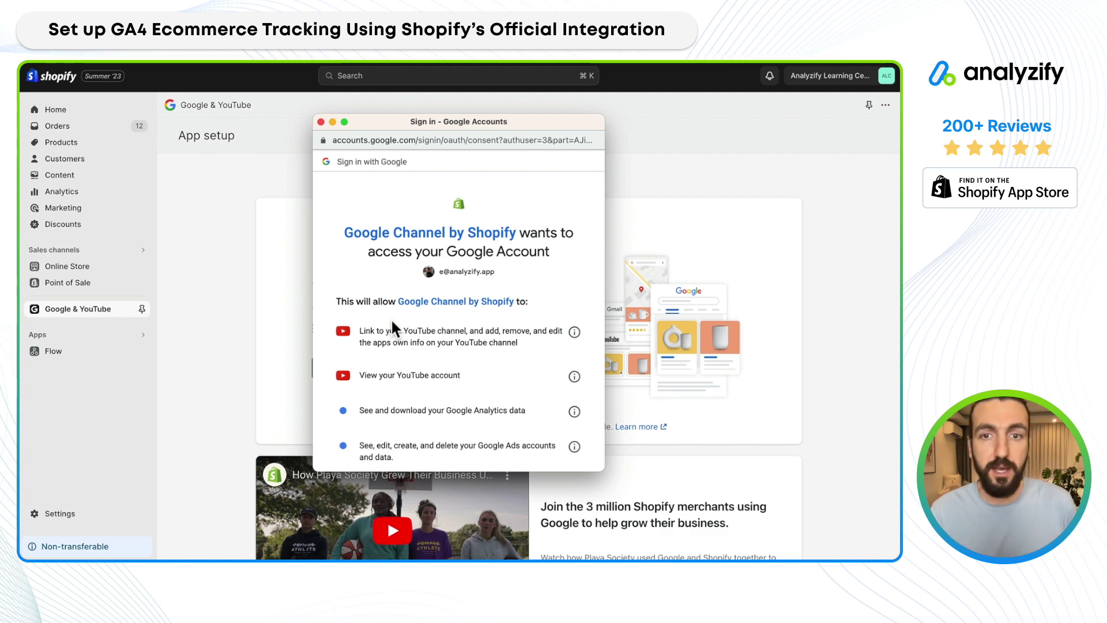
pyautogui.scroll(-5, 391, 323)
pyautogui.click(507, 397)
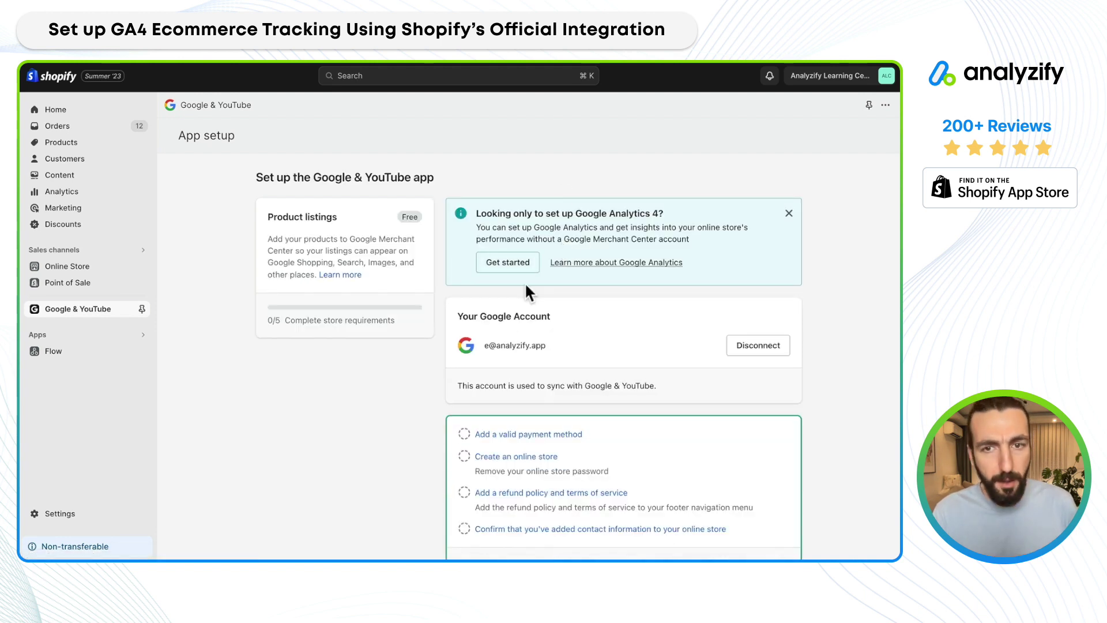
pyautogui.scroll(-4, 565, 337)
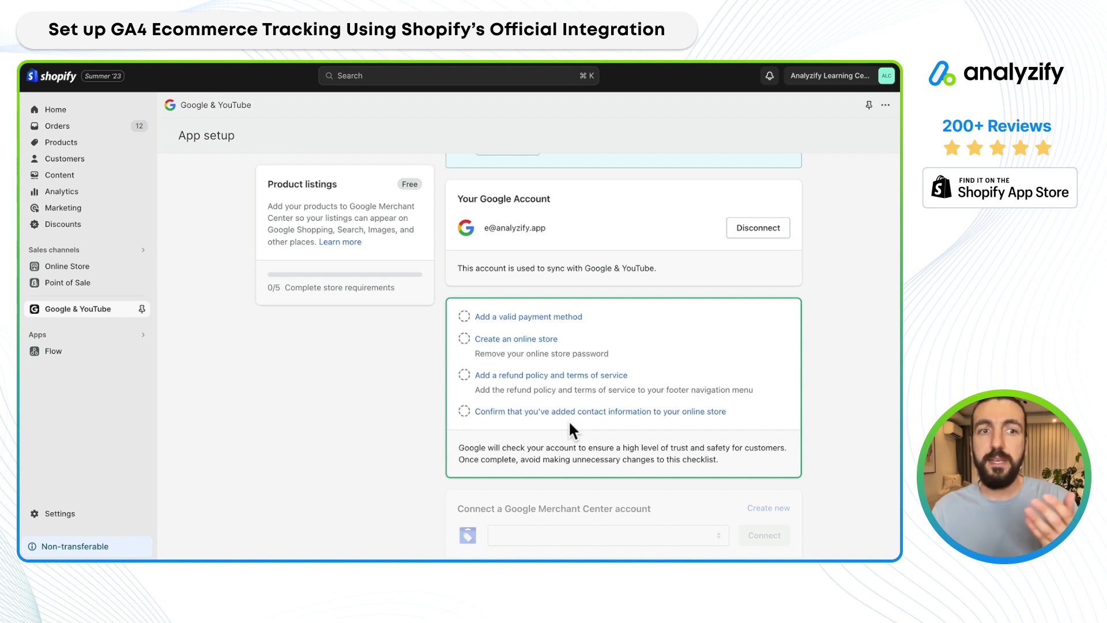
# - Begin the GA4-only setup from the App setup banner and expand the GA4 property list
pyautogui.scroll(4, 413, 375)
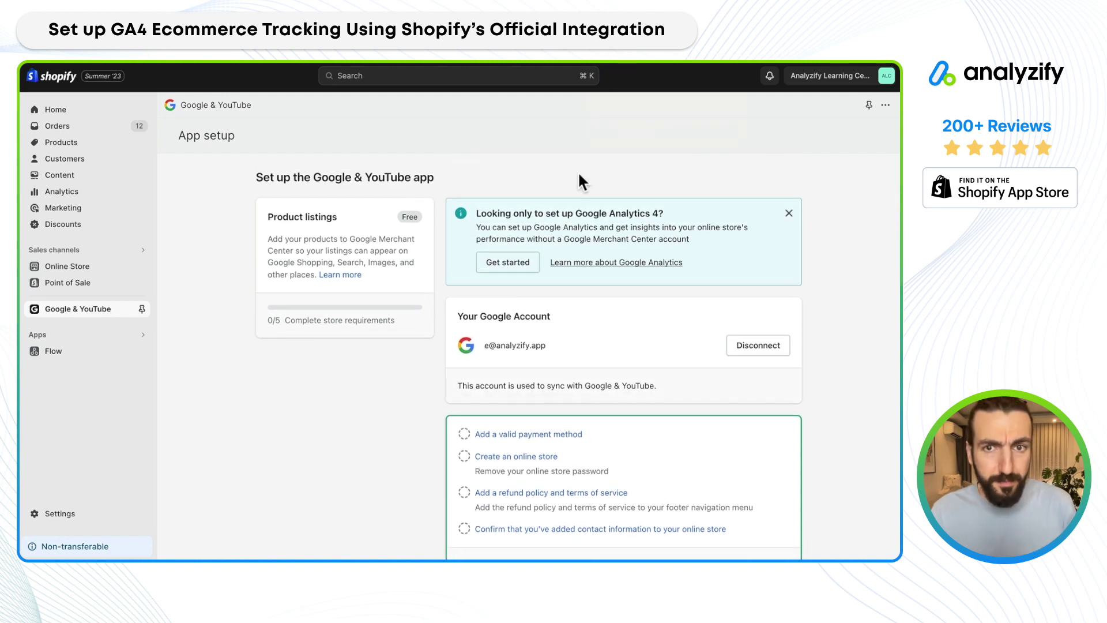
pyautogui.moveTo(477, 213); pyautogui.dragTo(676, 213)
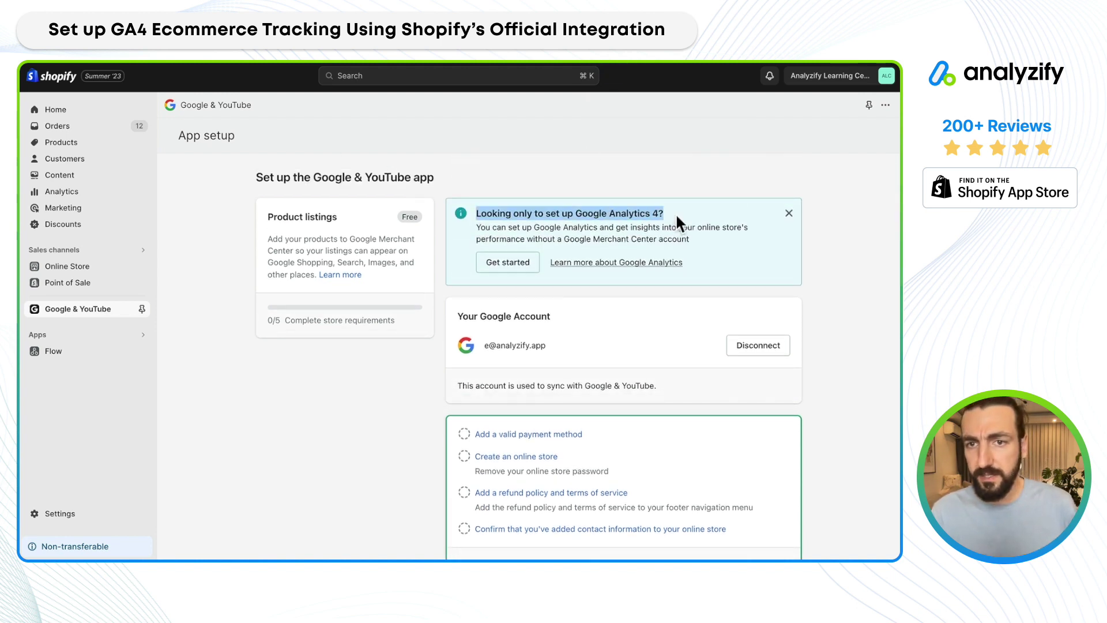
pyautogui.click(506, 265)
pyautogui.click(579, 340)
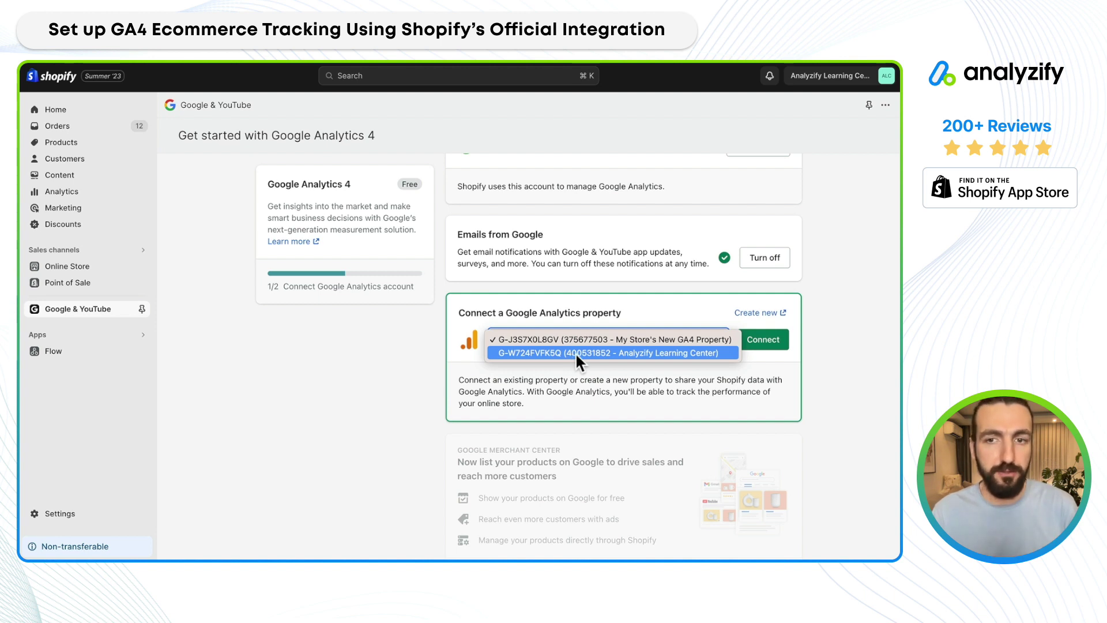
# - Select the Analyzify Learning Center property G-W724FVFK5Q and connect it to the store
pyautogui.click(656, 352)
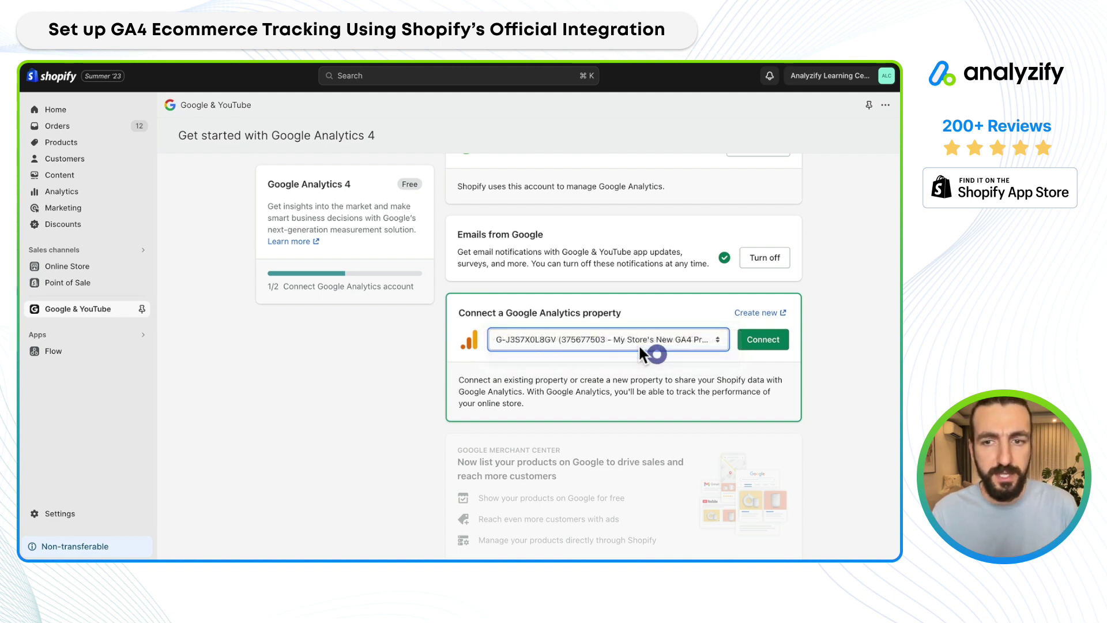
pyautogui.click(749, 339)
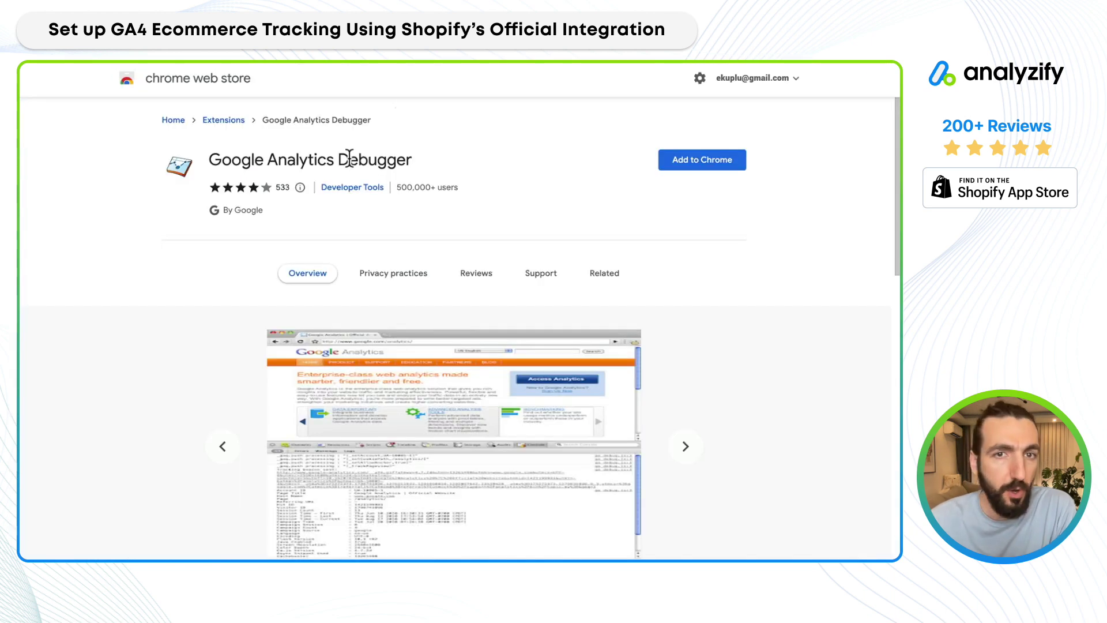
# - Search Google for 'Google Analytics Debugger' and open its Chrome Web Store page
pyautogui.tripleClick(350, 158)
pyautogui.tripleClick(349, 158)
pyautogui.tripleClick(350, 158)
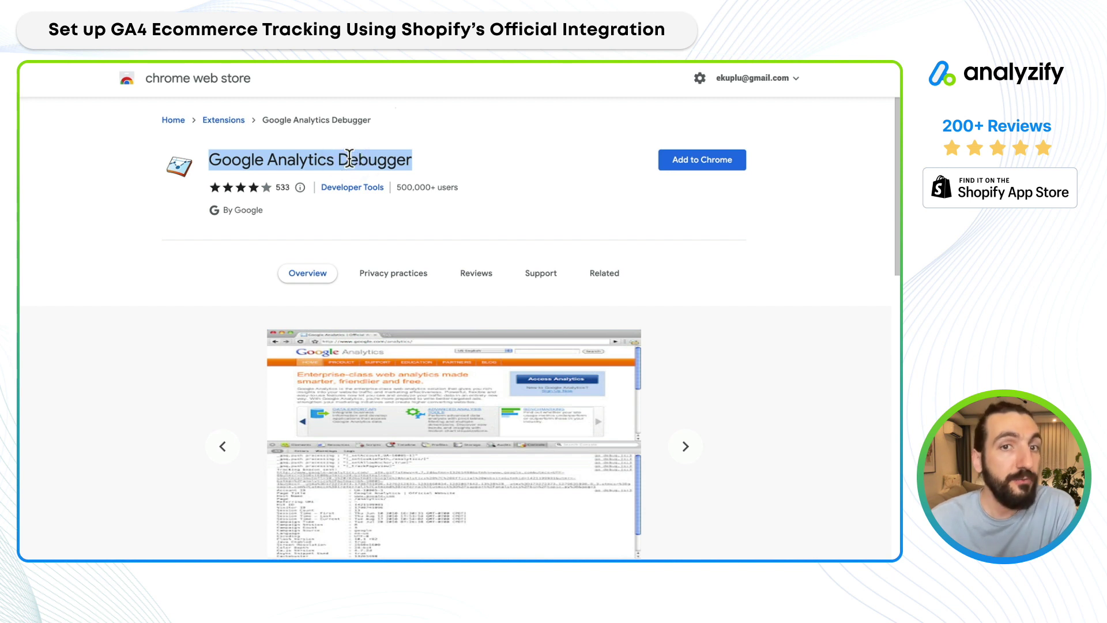
pyautogui.tripleClick(350, 158)
pyautogui.hotkey('ctrl', 'c')
pyautogui.hotkey('ctrl', 't')
pyautogui.hotkey('ctrl', 'v')
pyautogui.press('Return')
pyautogui.scroll(-5, 331, 271)
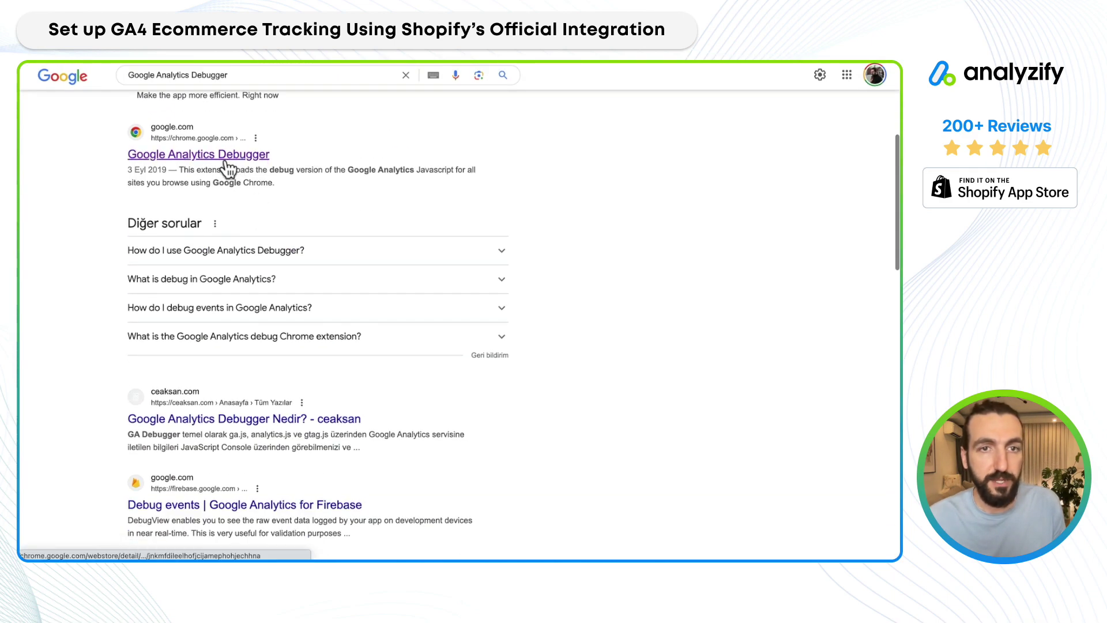
pyautogui.click(198, 153)
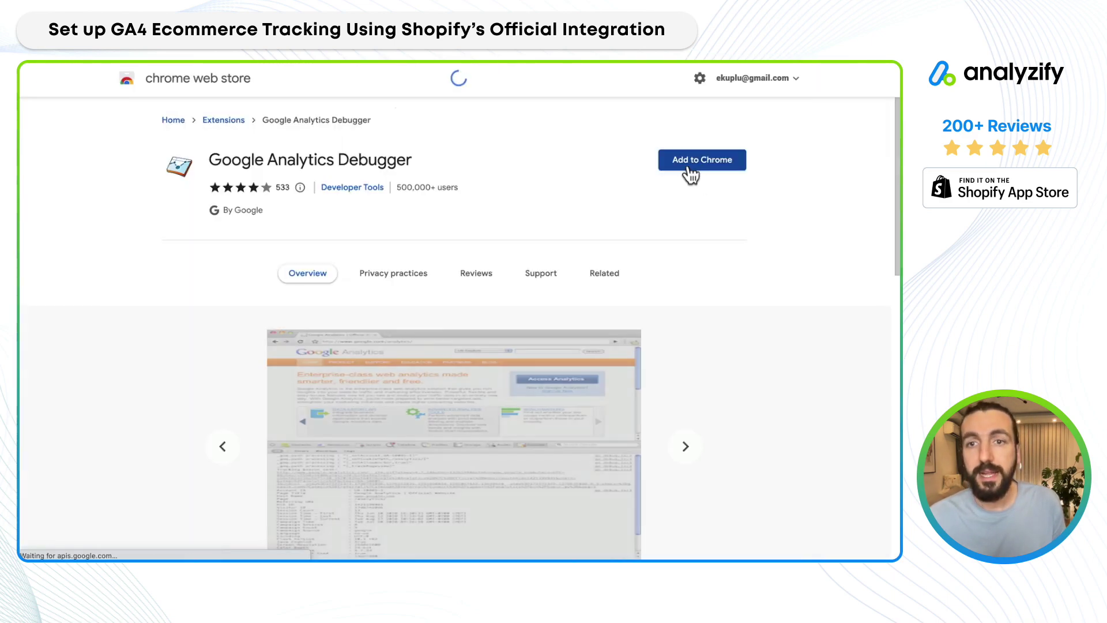
# - Add the Google Analytics Debugger extension to Chrome and pin it to the toolbar
pyautogui.click(697, 163)
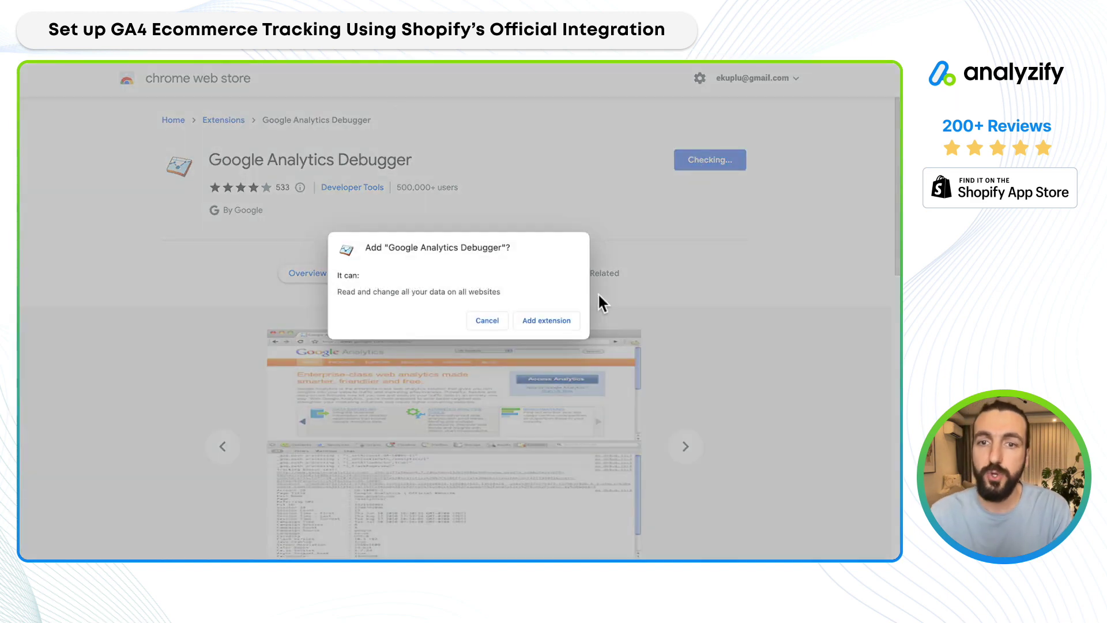
pyautogui.click(547, 322)
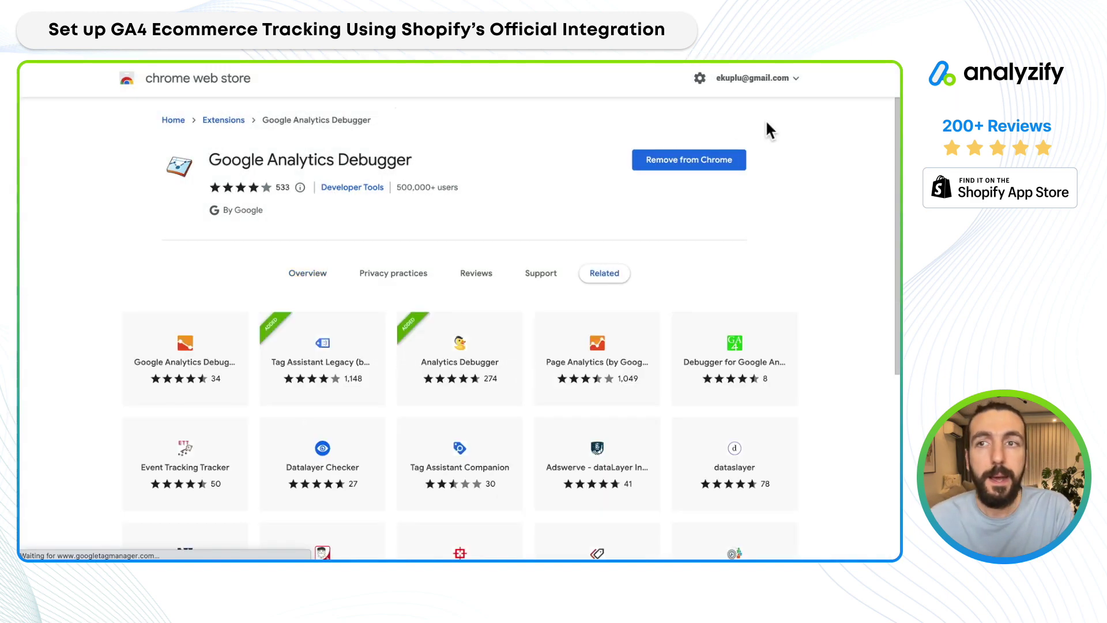
pyautogui.click(830, 62)
pyautogui.scroll(-1, 783, 243)
pyautogui.click(805, 294)
pyautogui.click(870, 95)
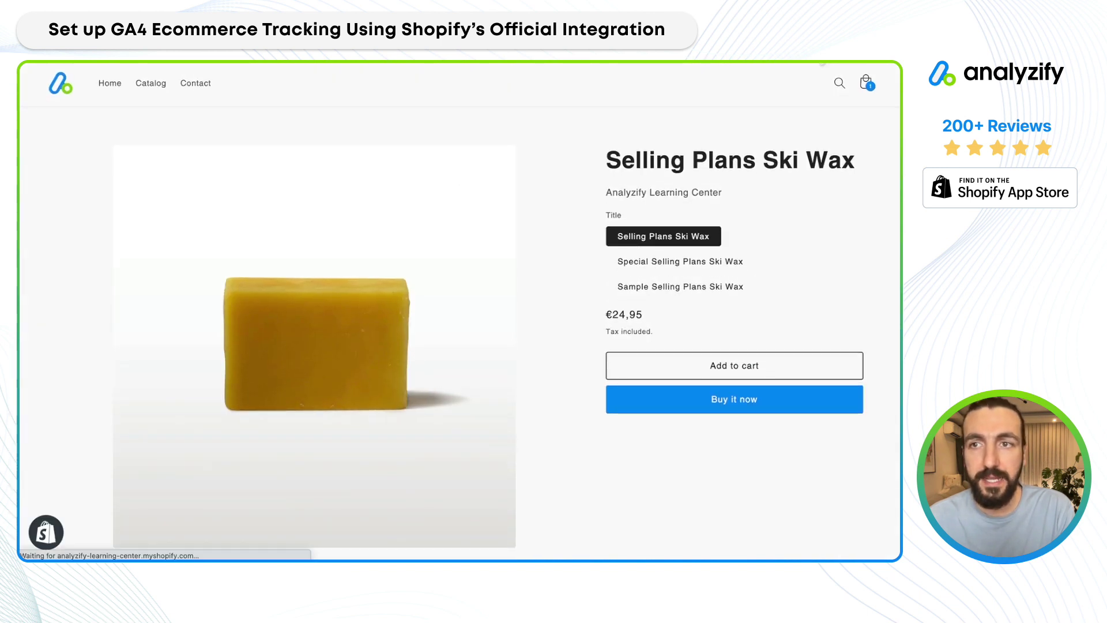
# - Visit the storefront's Catalog, Contact and Catalog pages, then open Admin for the Analyzify Learning Center property
pyautogui.click(153, 94)
pyautogui.click(199, 90)
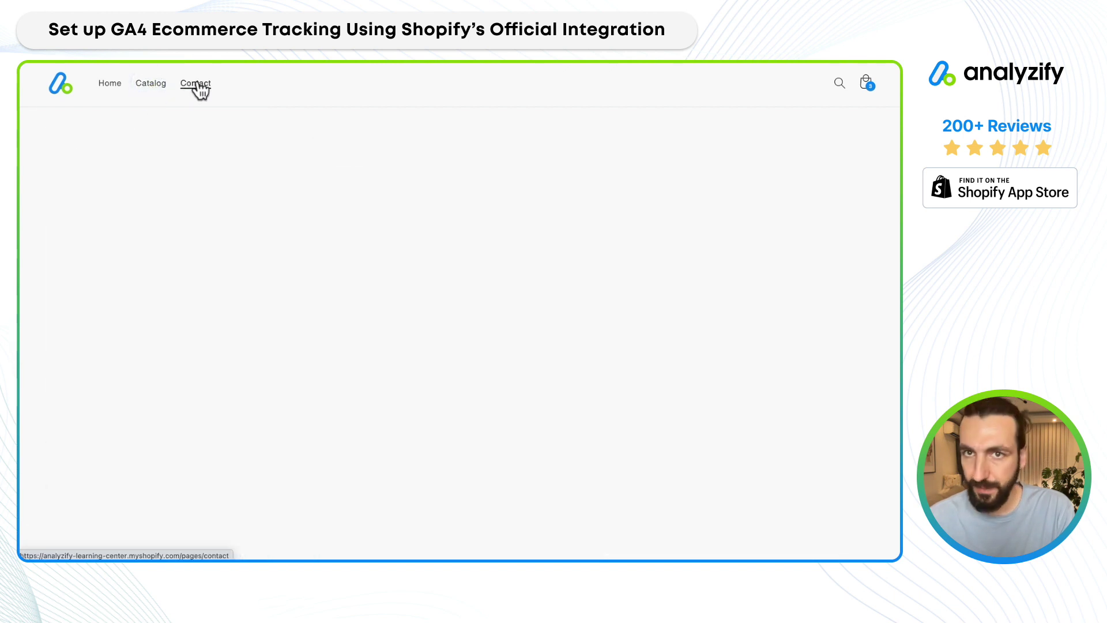
pyautogui.click(148, 87)
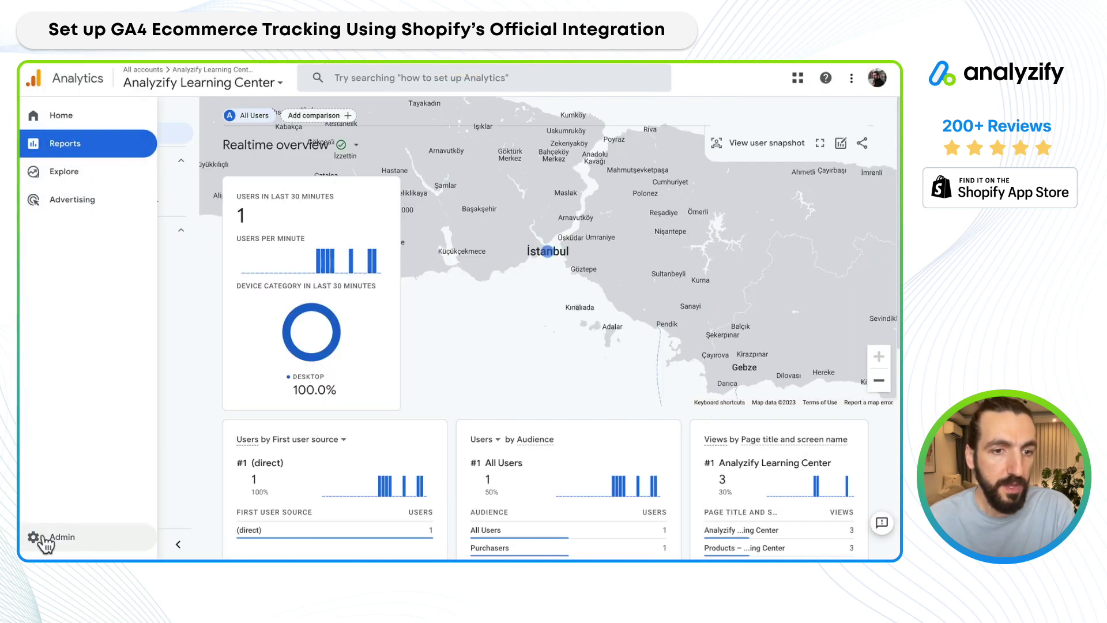
pyautogui.click(44, 539)
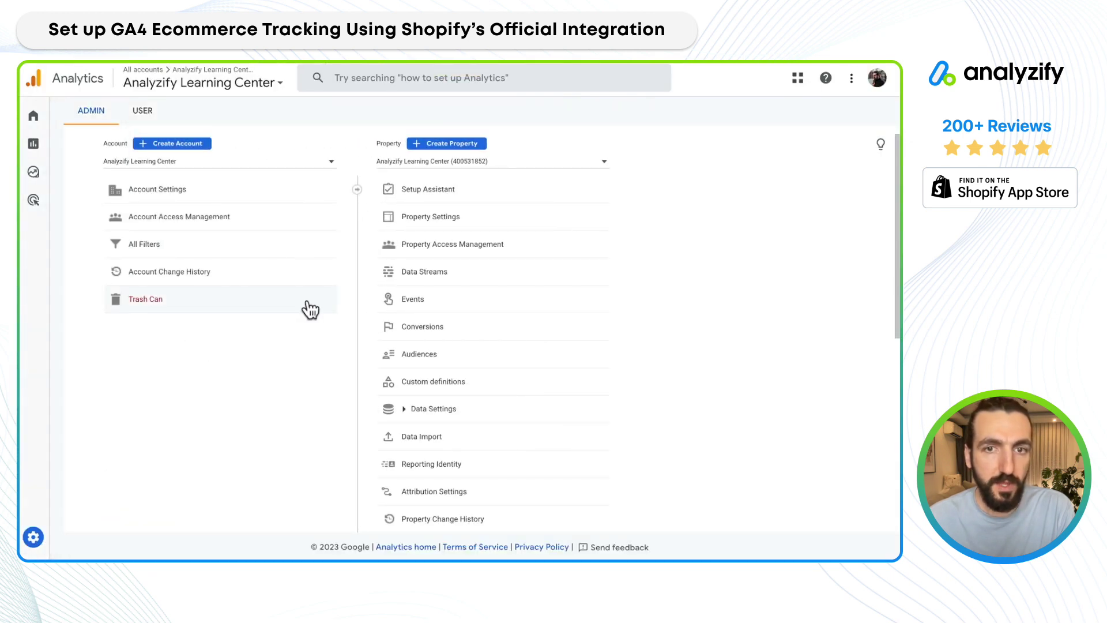
# - Open GA4 DebugView, then visit the store's Contact, Home and Catalog pages
pyautogui.scroll(-2, 458, 358)
pyautogui.scroll(-1, 418, 434)
pyautogui.click(420, 438)
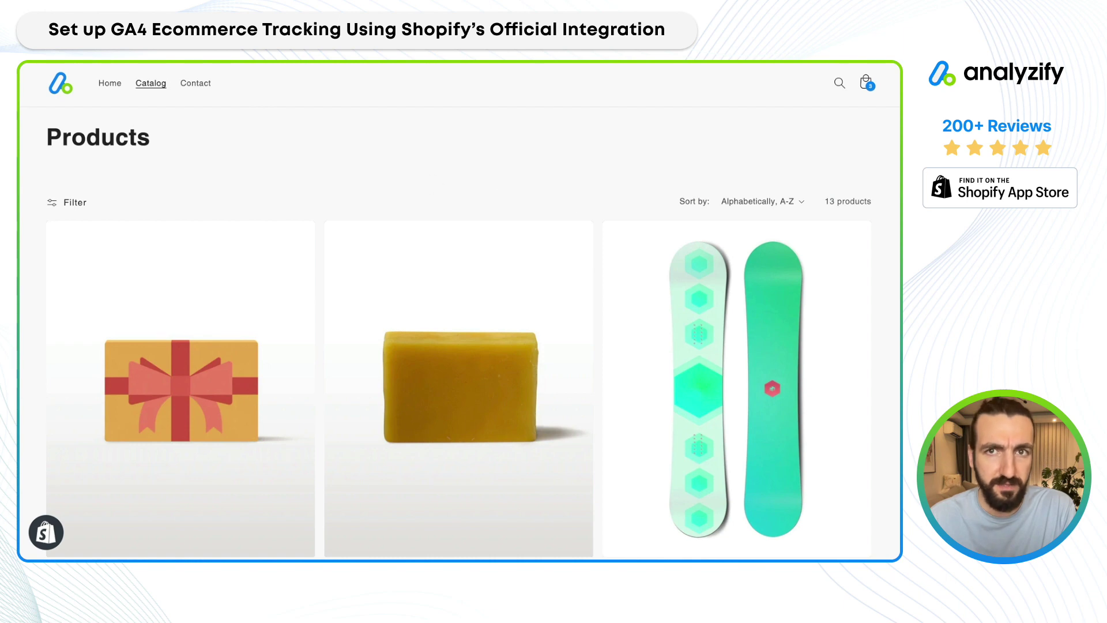
pyautogui.click(193, 85)
pyautogui.click(105, 86)
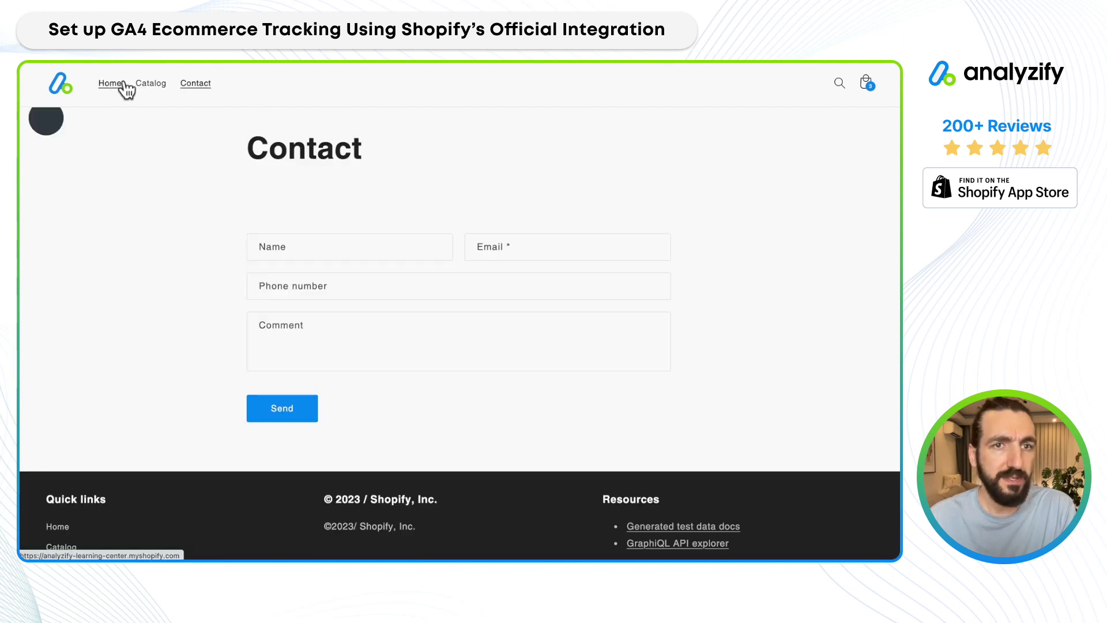
pyautogui.click(158, 84)
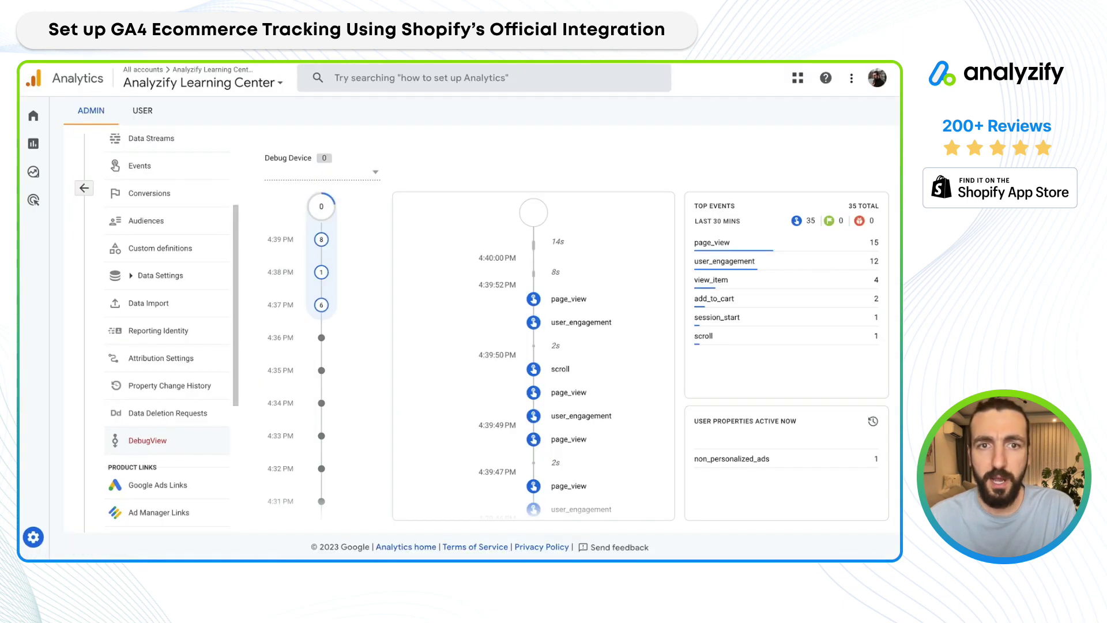
# - Show the Apple debug device's events, including page_view 15, view_item 4 and add_to_cart 2
pyautogui.click(363, 172)
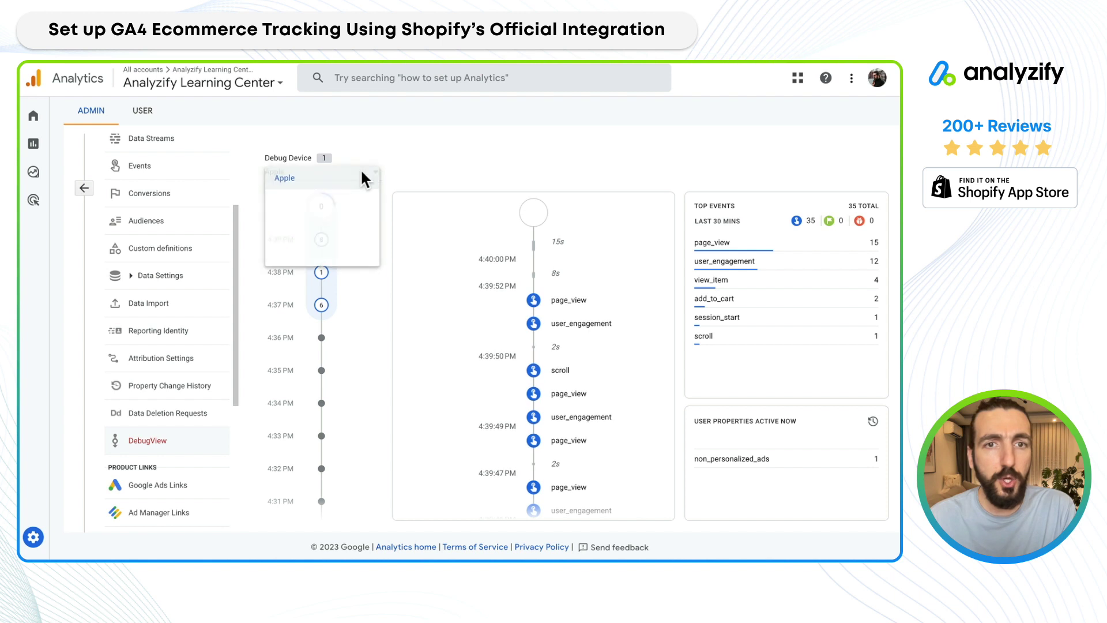
pyautogui.click(291, 182)
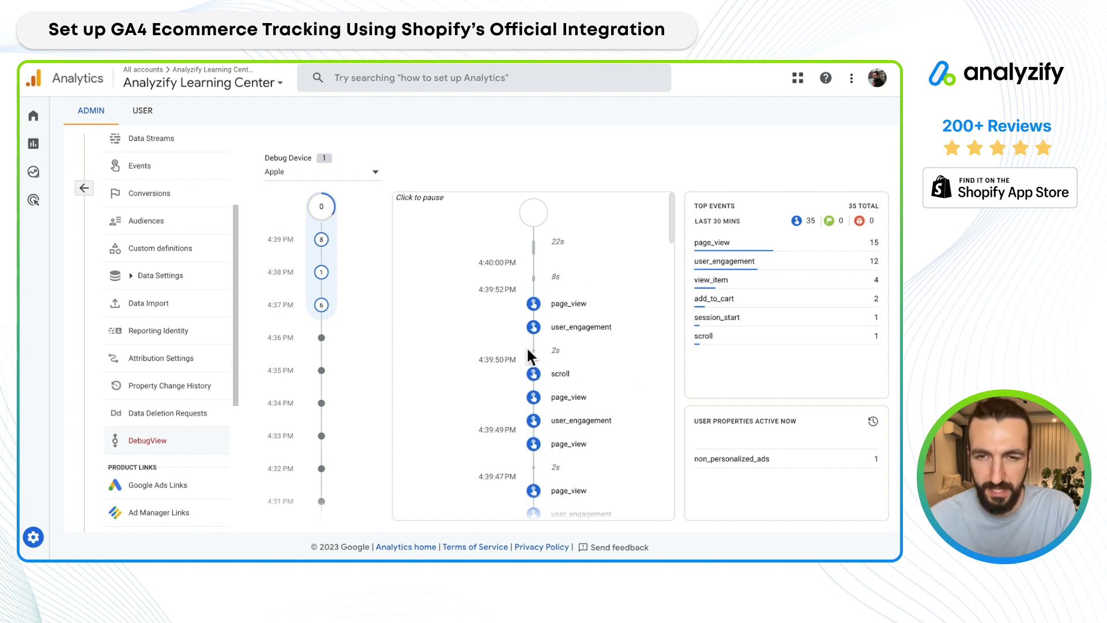
pyautogui.scroll(-3, 528, 350)
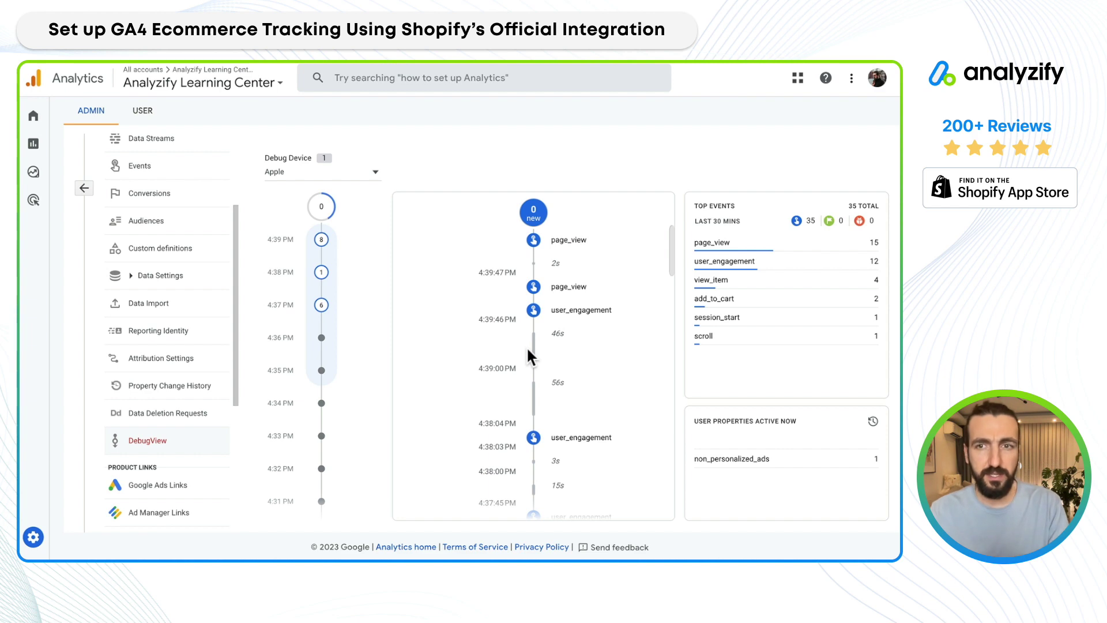
pyautogui.scroll(3, 527, 346)
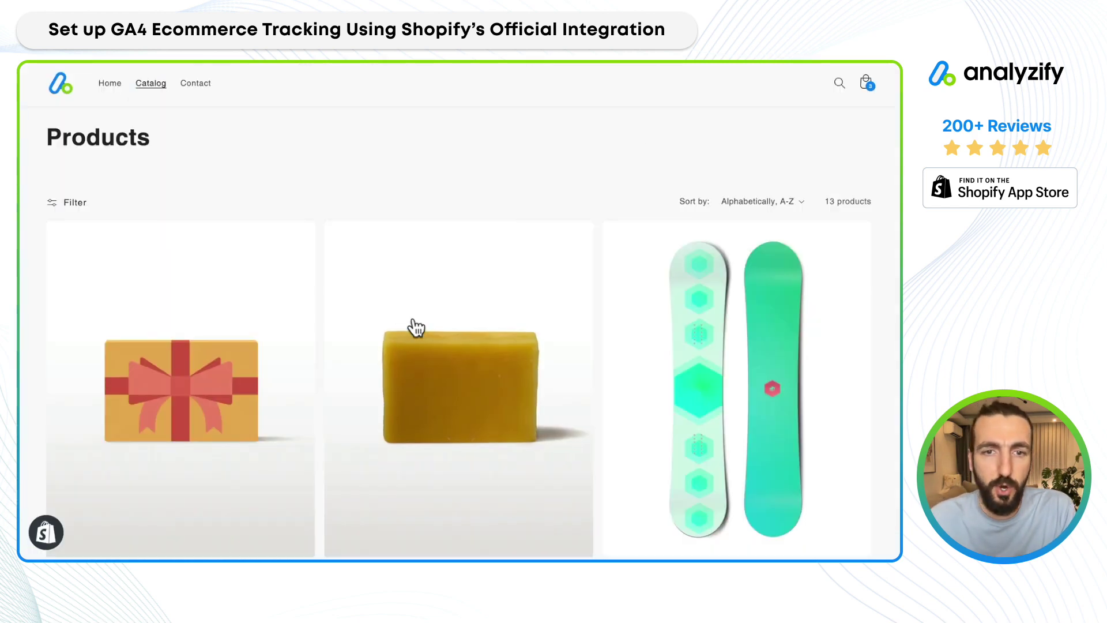
# - Add Selling Plans Ski Wax to the cart from its catalog product page
pyautogui.scroll(-2, 410, 328)
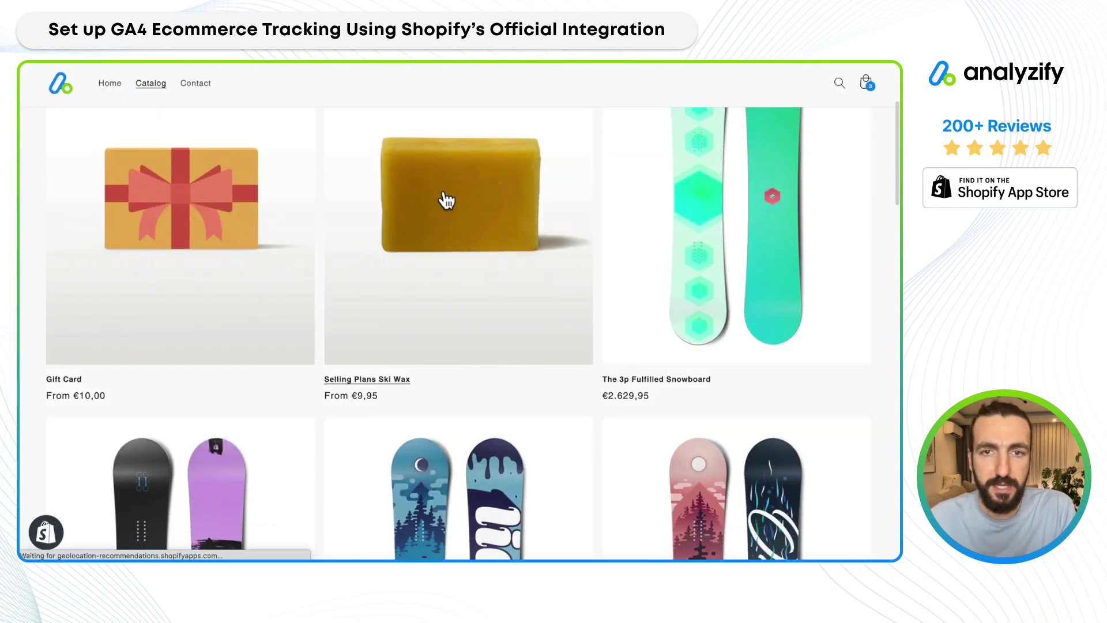
pyautogui.click(447, 200)
pyautogui.click(713, 375)
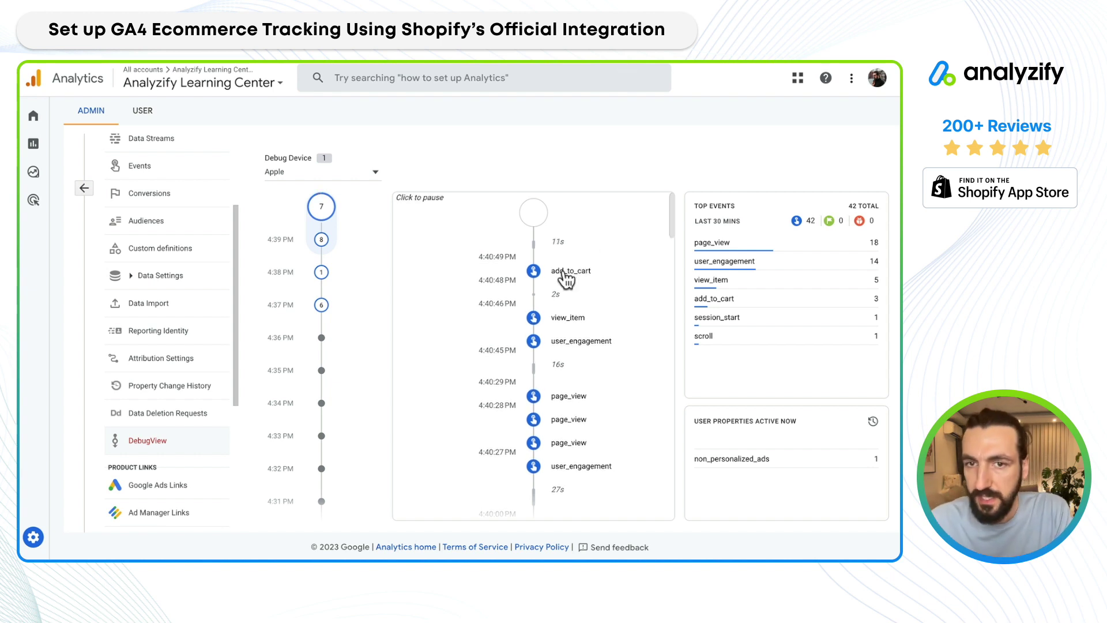
pyautogui.click(563, 288)
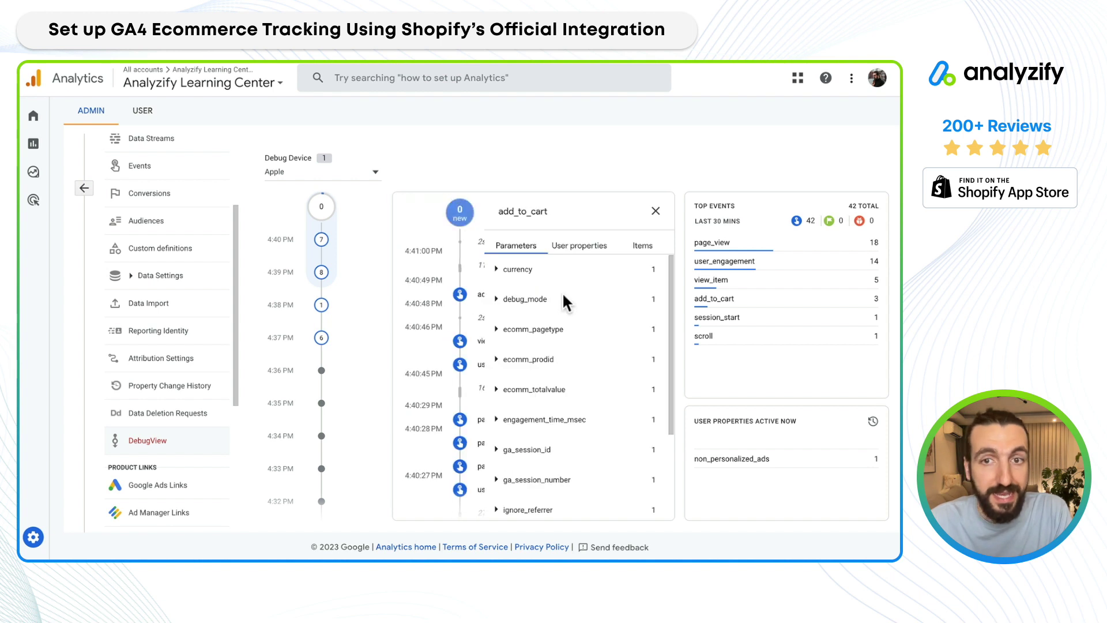
pyautogui.click(496, 271)
pyautogui.click(496, 269)
pyautogui.scroll(-2, 497, 367)
pyautogui.click(495, 293)
pyautogui.click(496, 293)
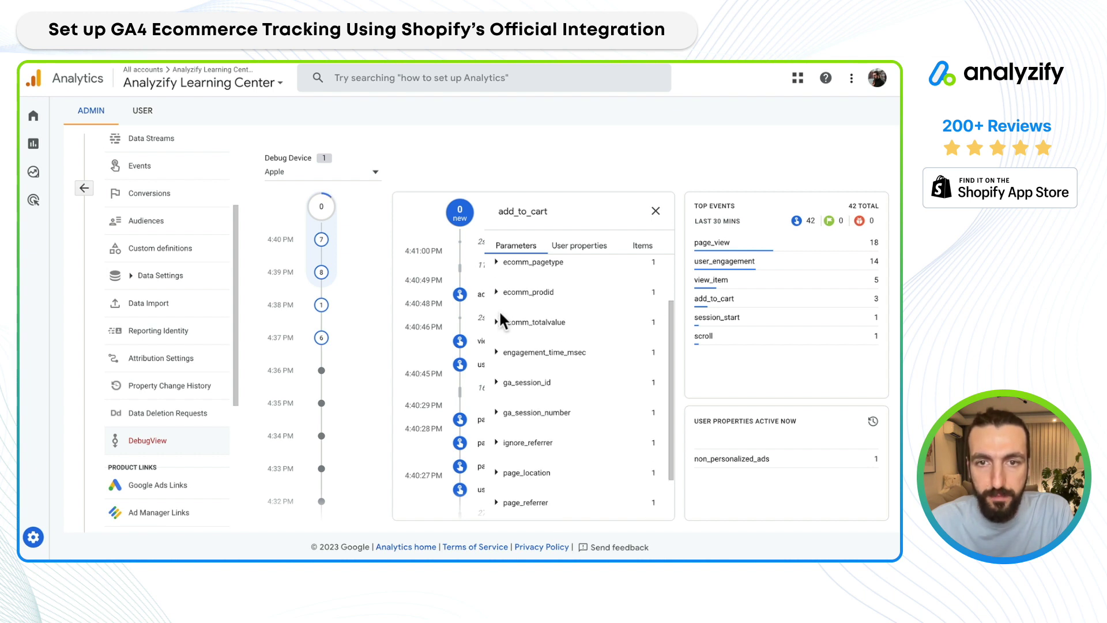
pyautogui.click(497, 321)
pyautogui.click(497, 321)
pyautogui.click(643, 246)
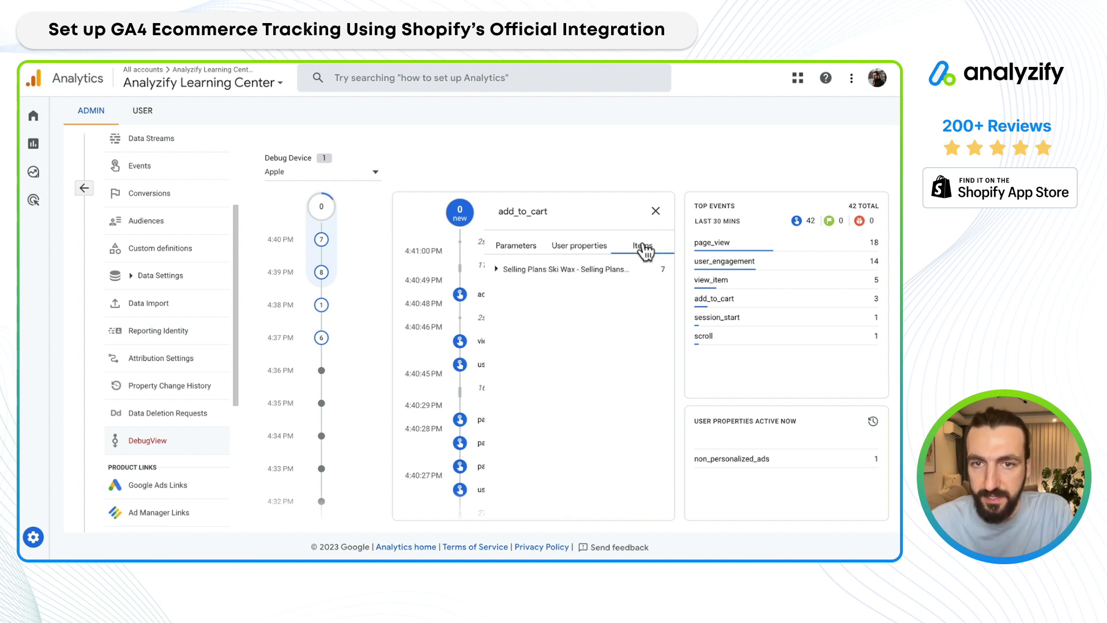
pyautogui.click(496, 269)
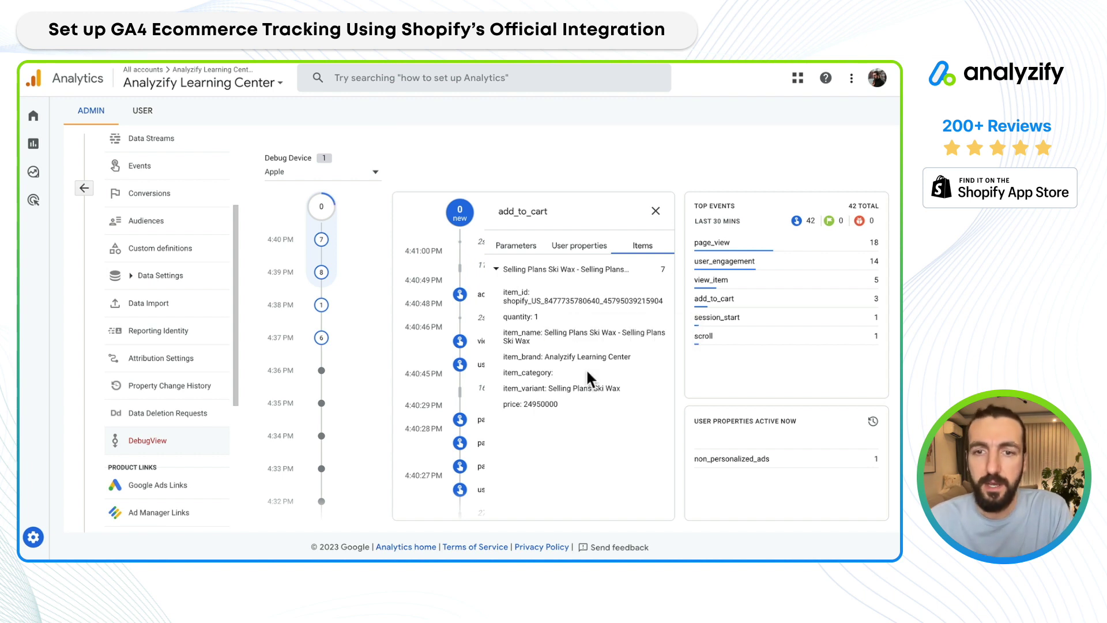
pyautogui.click(656, 215)
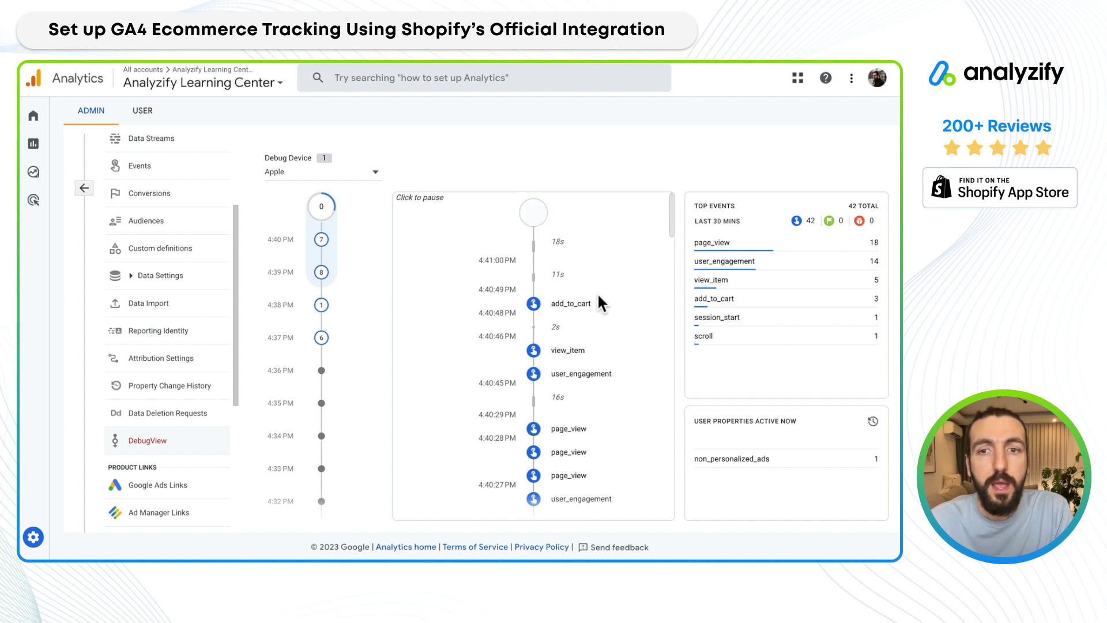